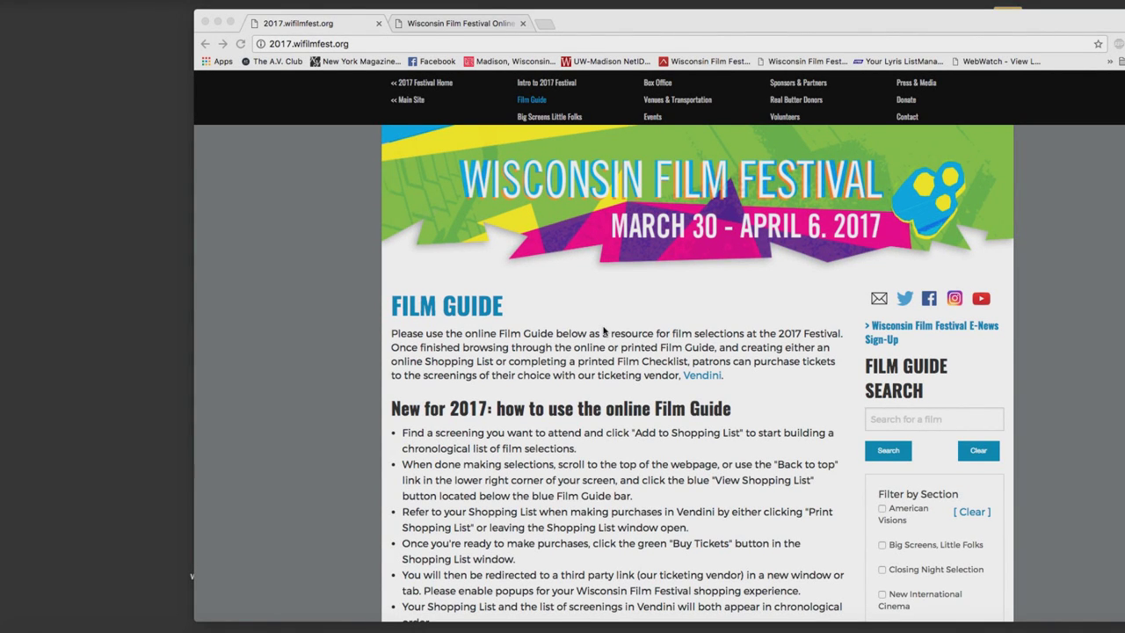
Browse the Film Guide and jump to the films starting with E.
scroll(604, 331, "down", 3)
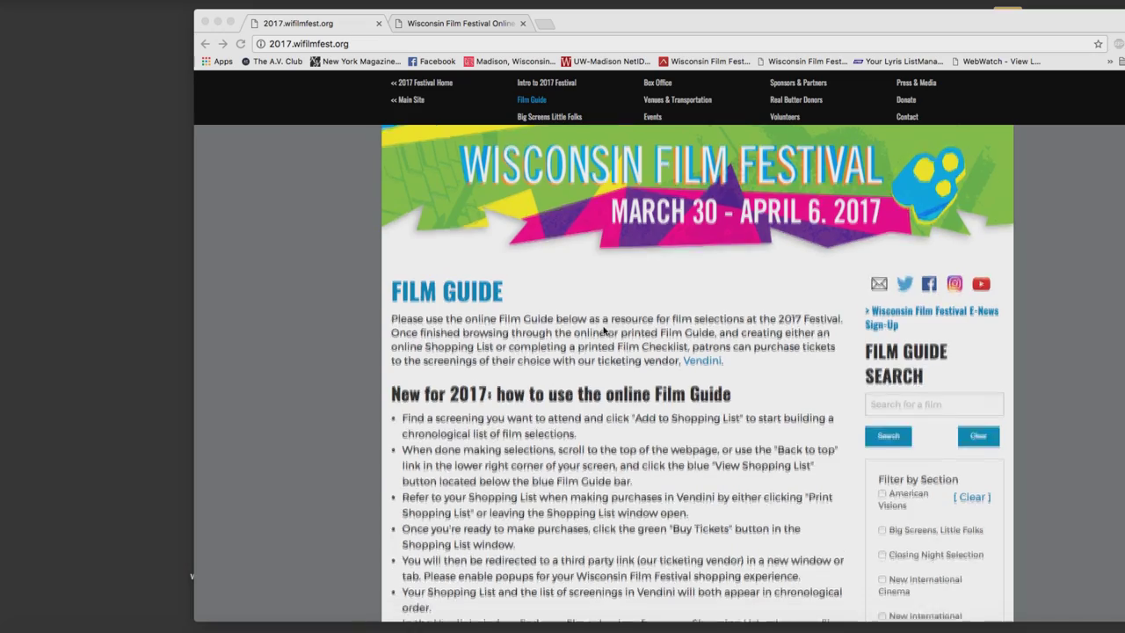
scroll(604, 330, "up", 1)
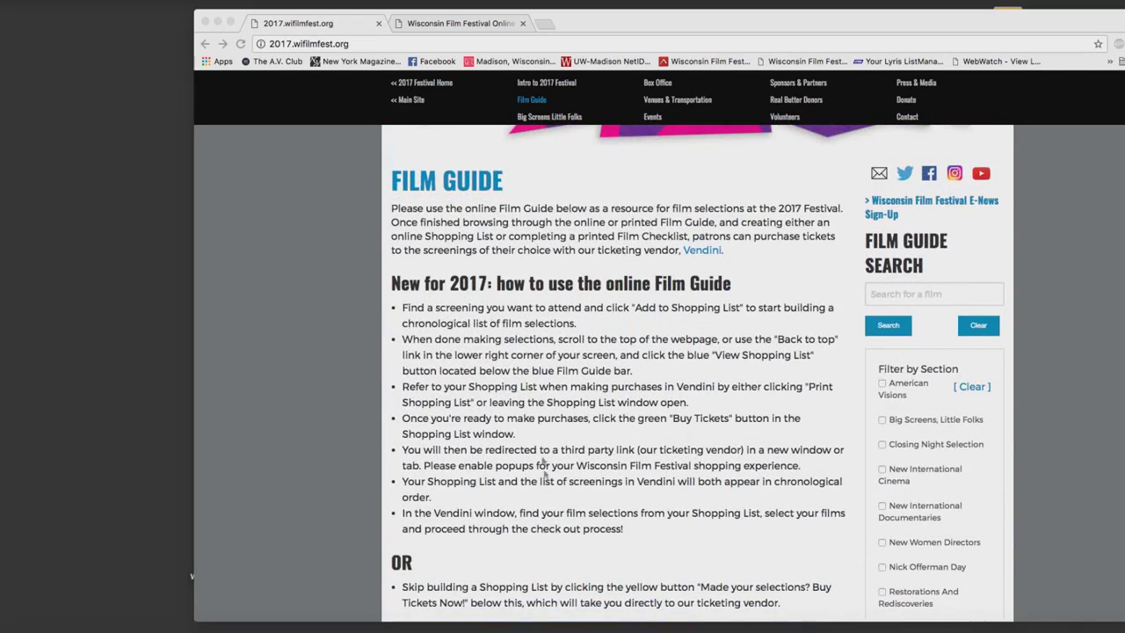
scroll(624, 339, "up", 1)
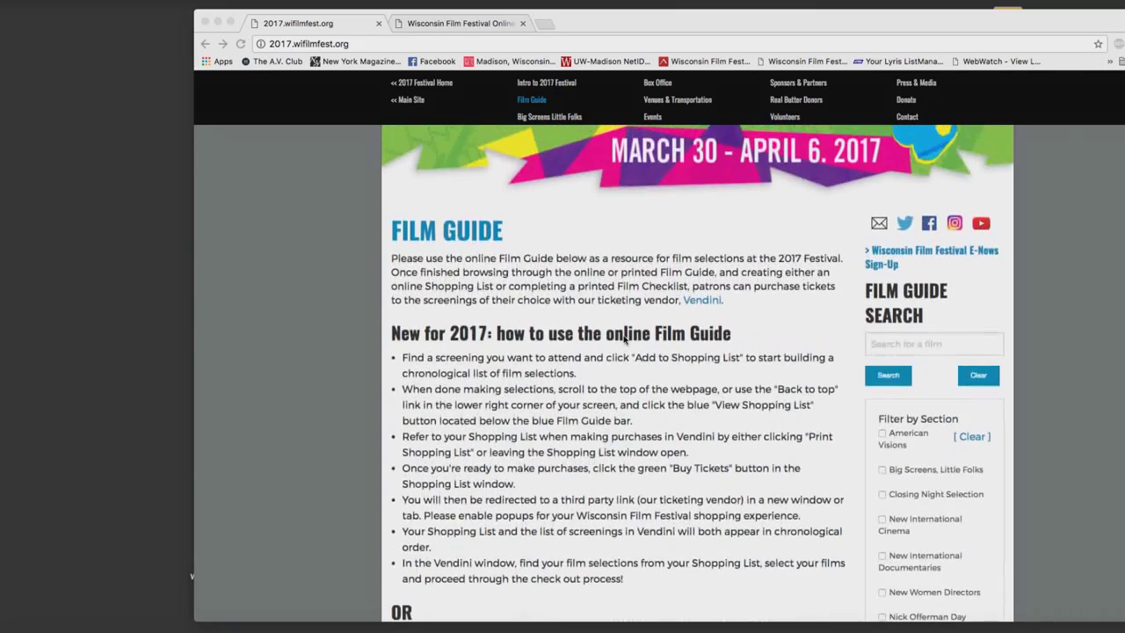
scroll(624, 339, "down", 2)
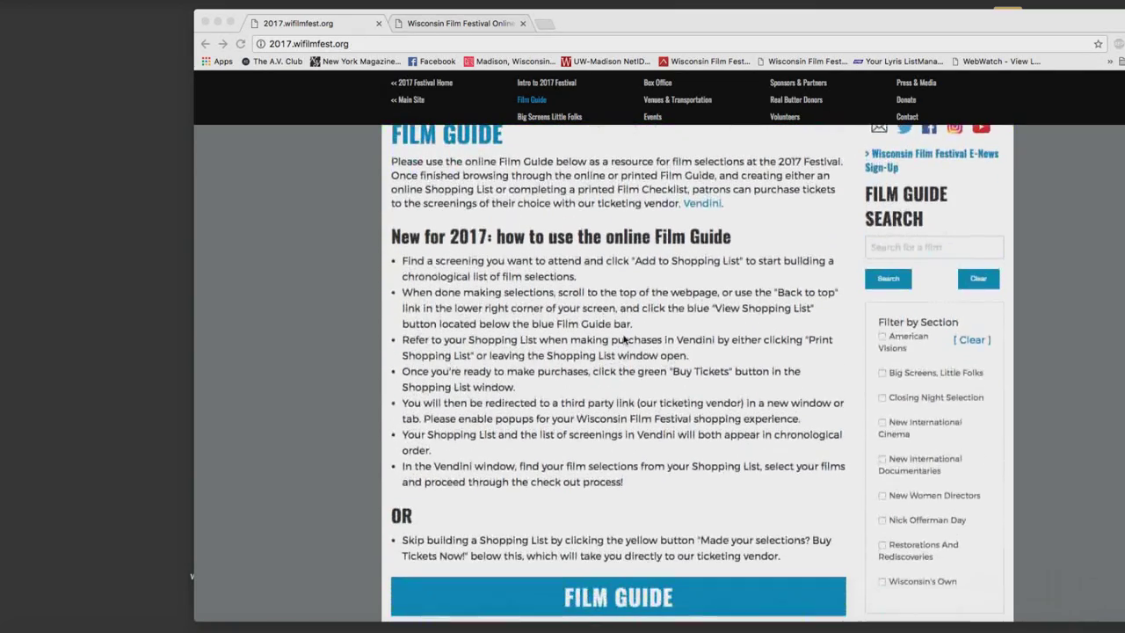
scroll(624, 340, "down", 4)
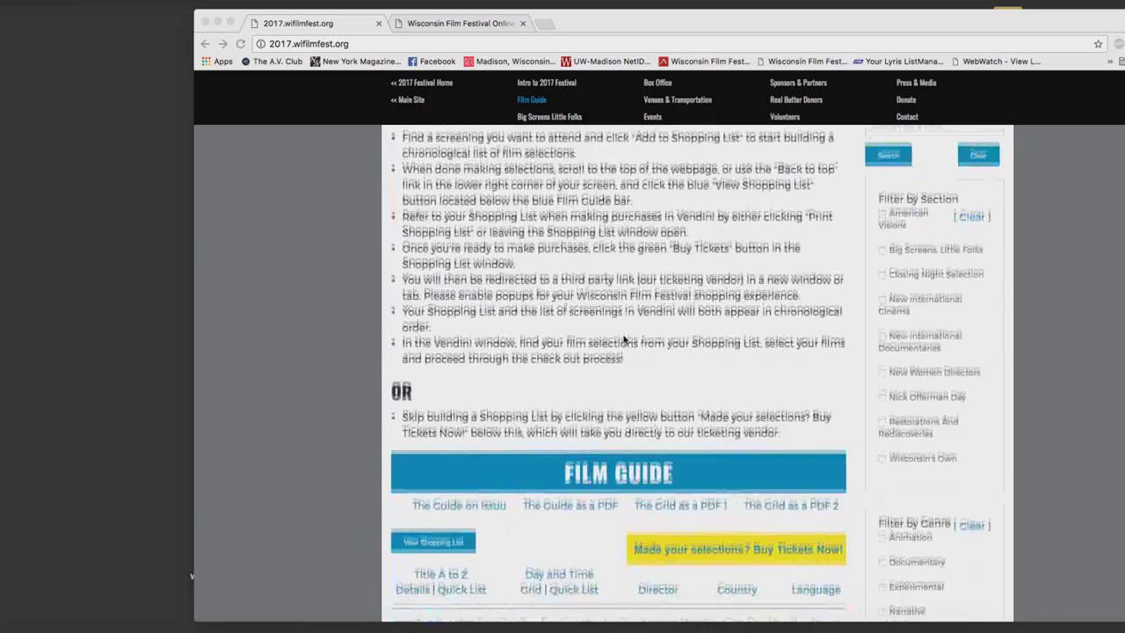
scroll(624, 339, "down", 6)
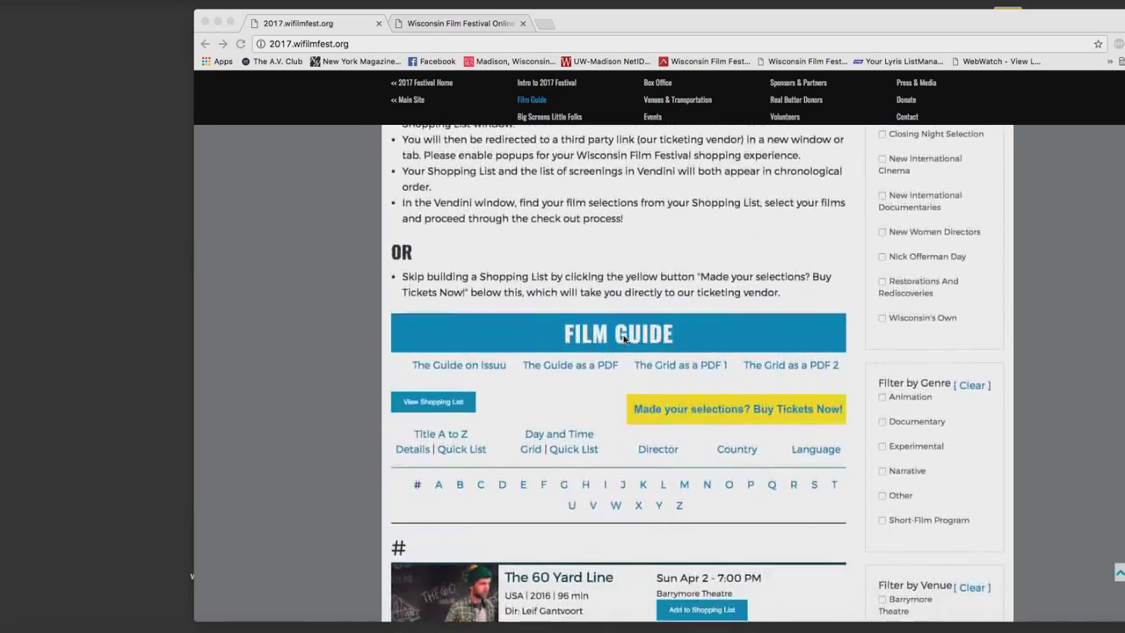
scroll(623, 339, "down", 8)
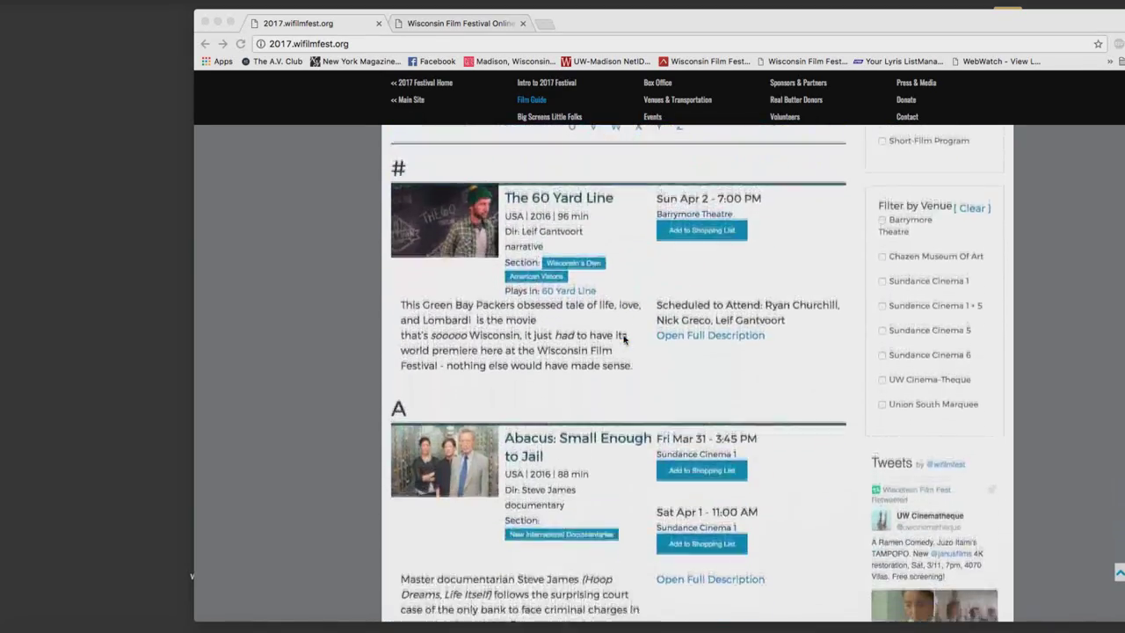
scroll(624, 339, "down", 8)
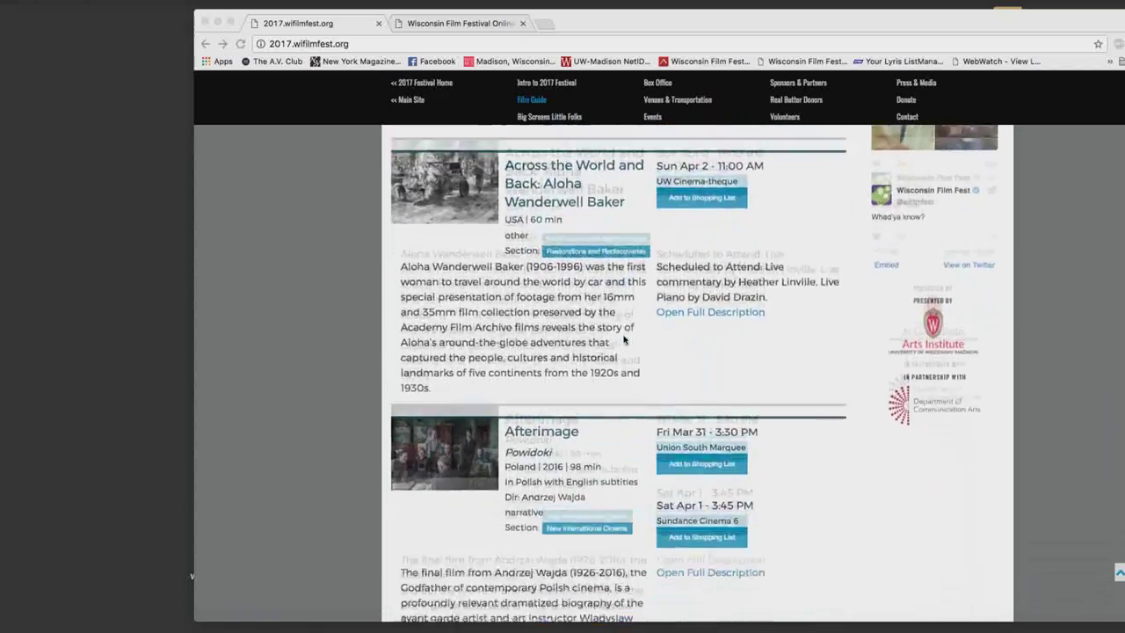
scroll(623, 339, "up", 5)
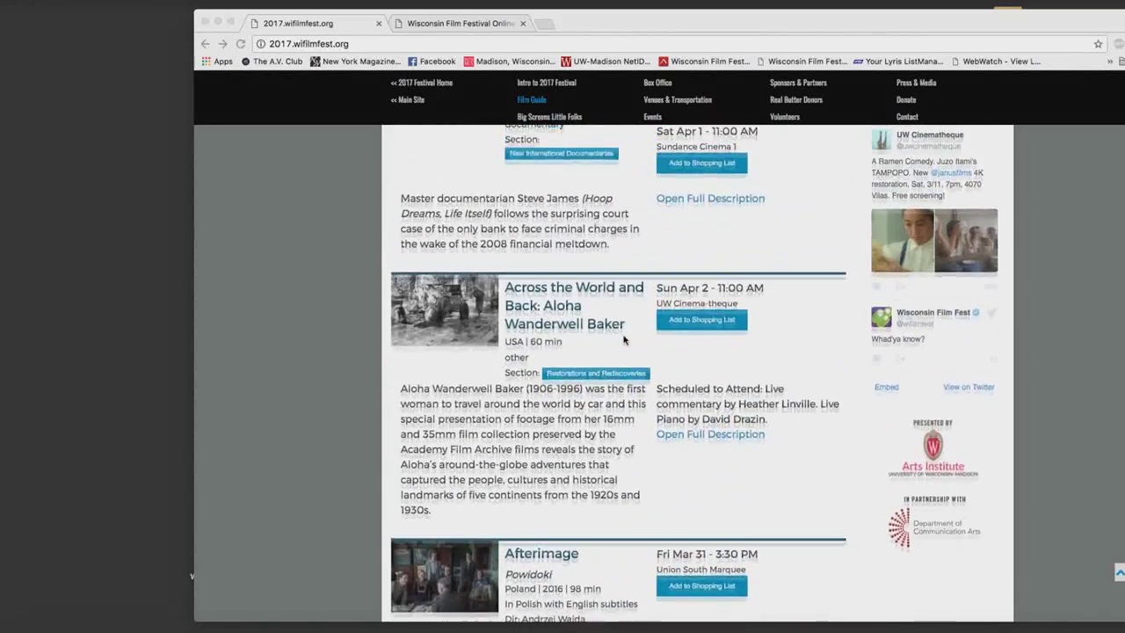
scroll(624, 339, "up", 15)
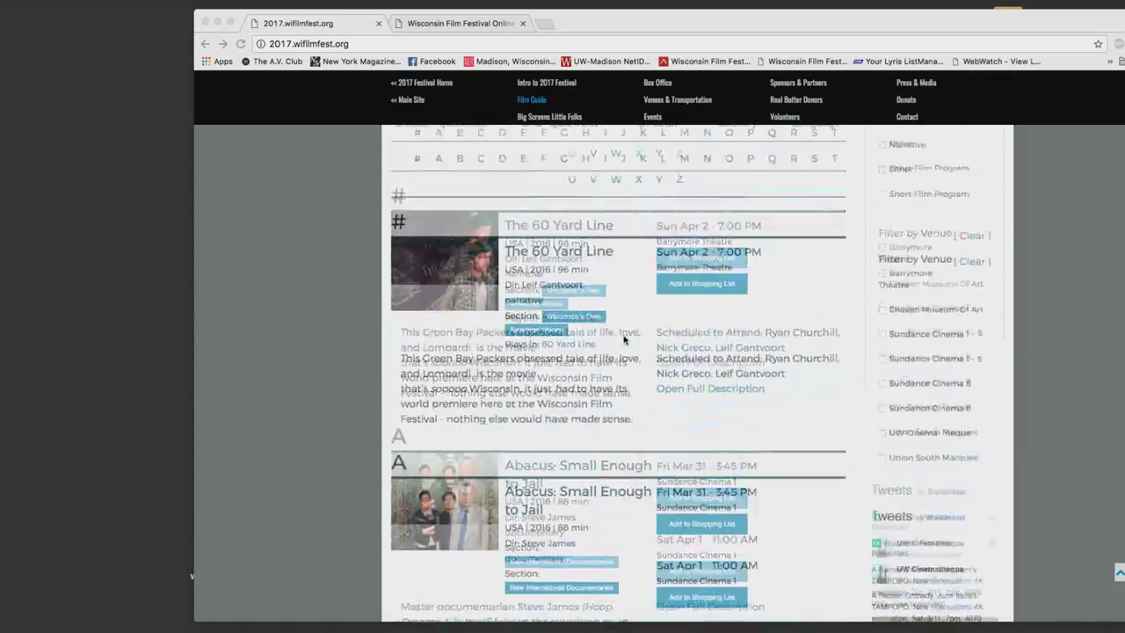
scroll(522, 373, "up", 2)
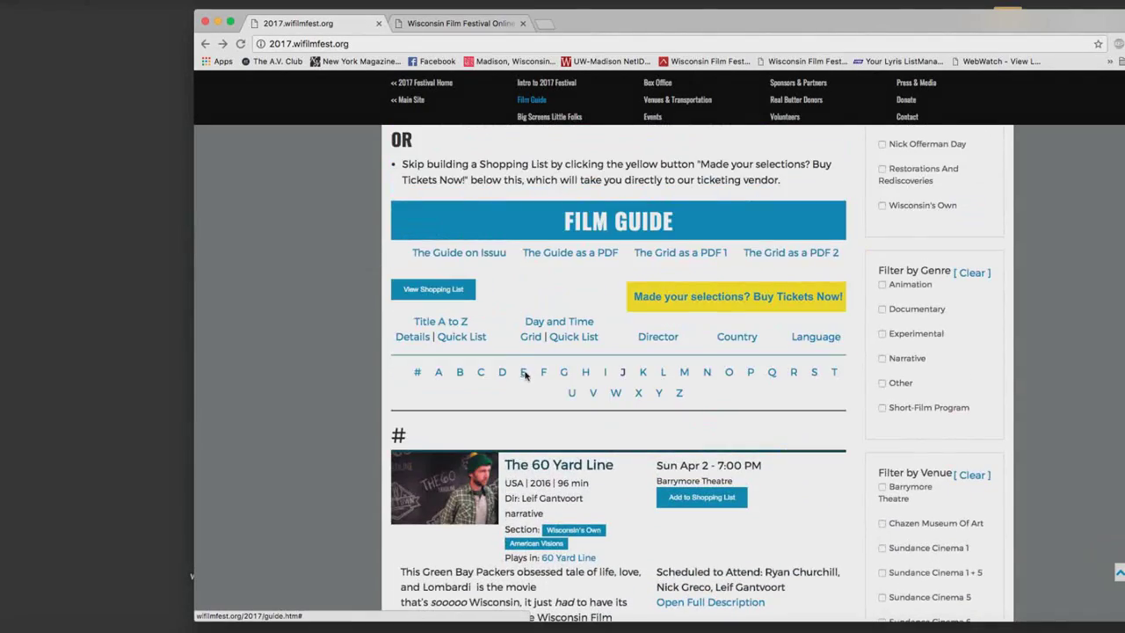
left_click(523, 372)
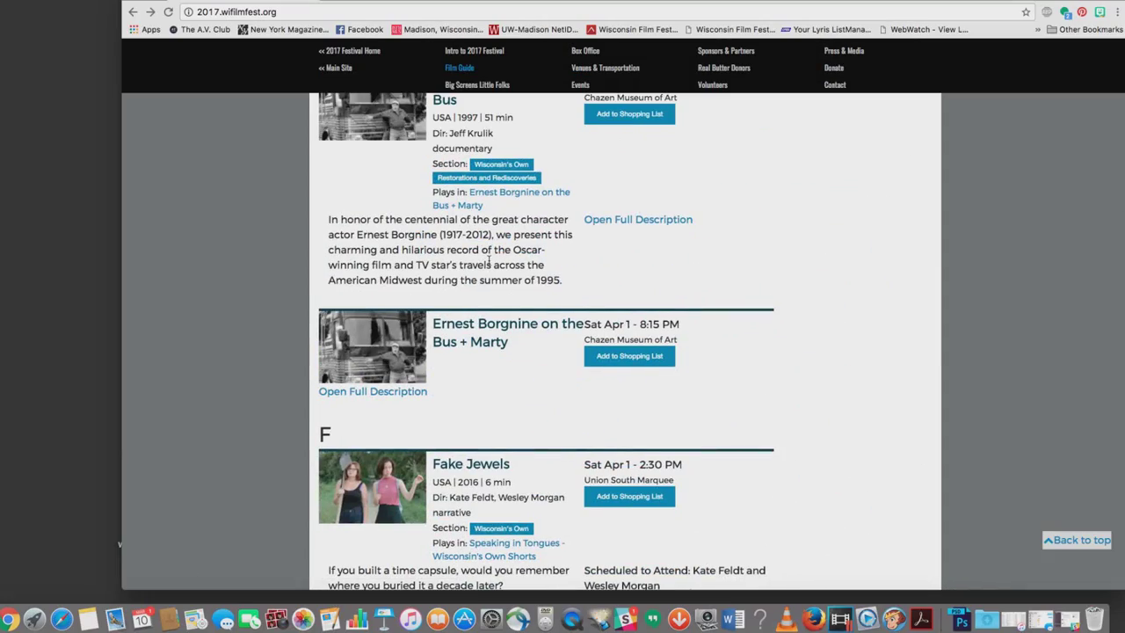
Look over the E films, then return to the top of the Film Guide.
scroll(544, 351, "down", 2)
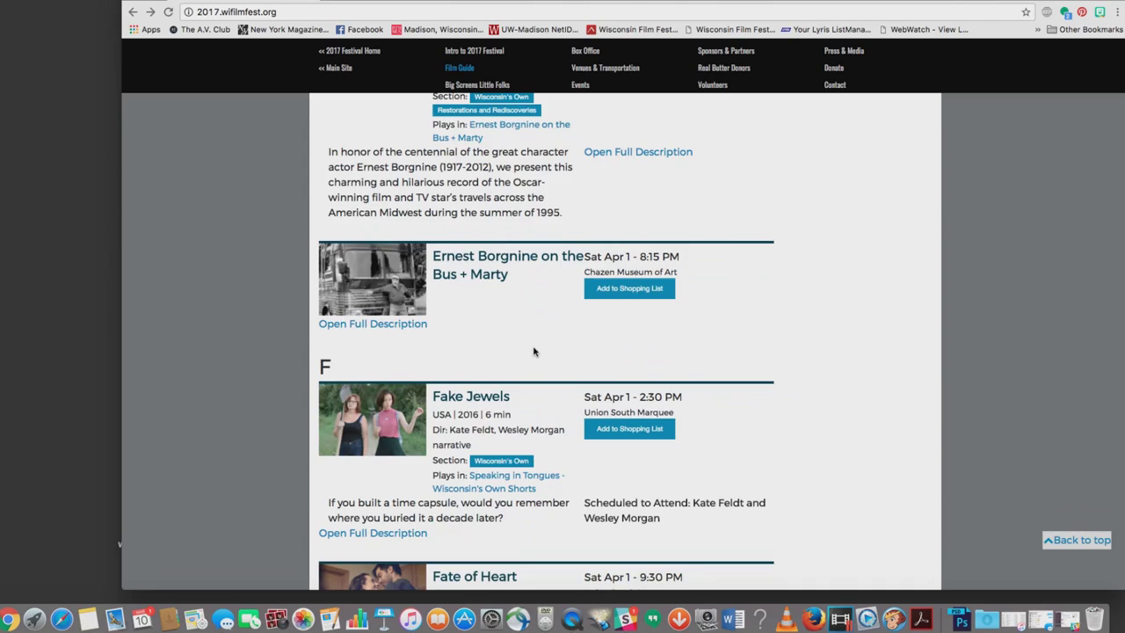
scroll(534, 352, "up", 1)
scroll(533, 352, "up", 3)
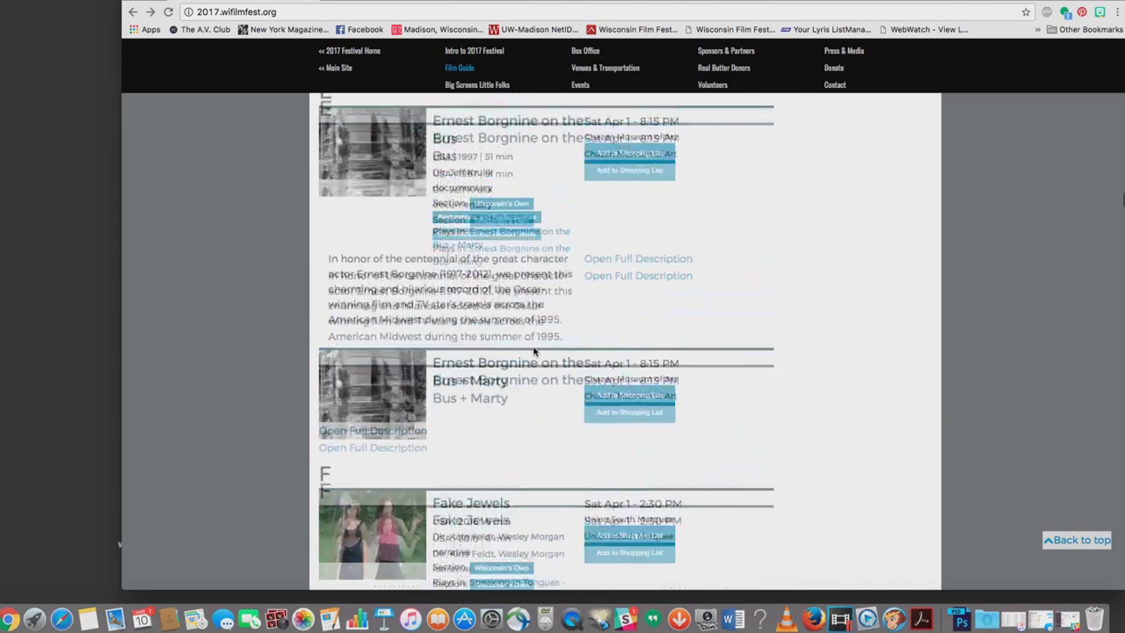
scroll(545, 384, "down", 5)
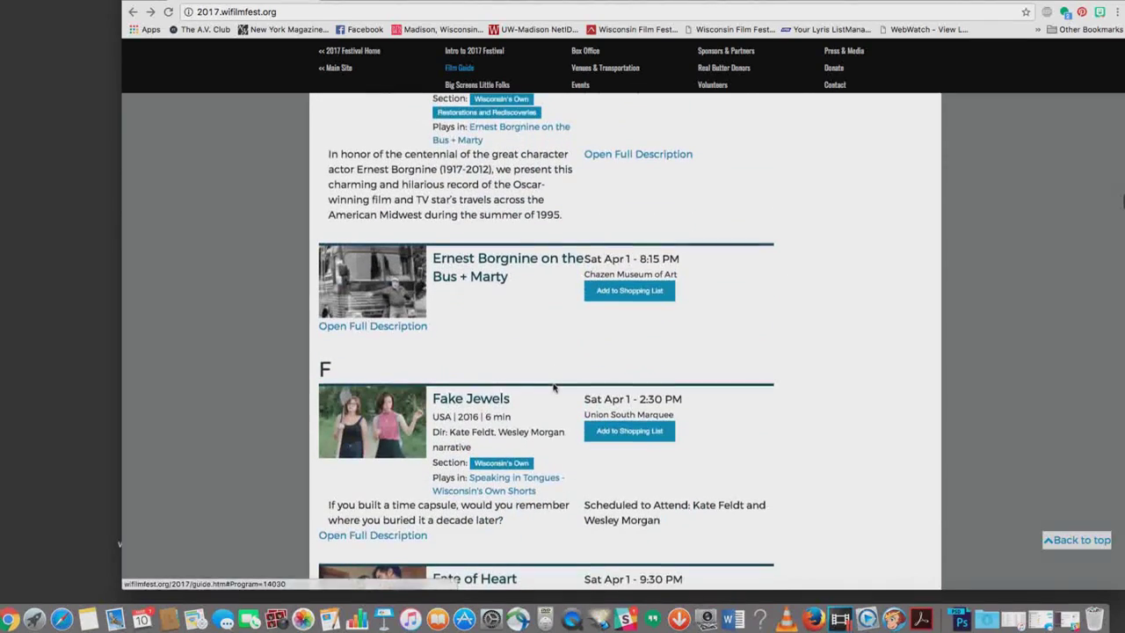
scroll(527, 378, "up", 18)
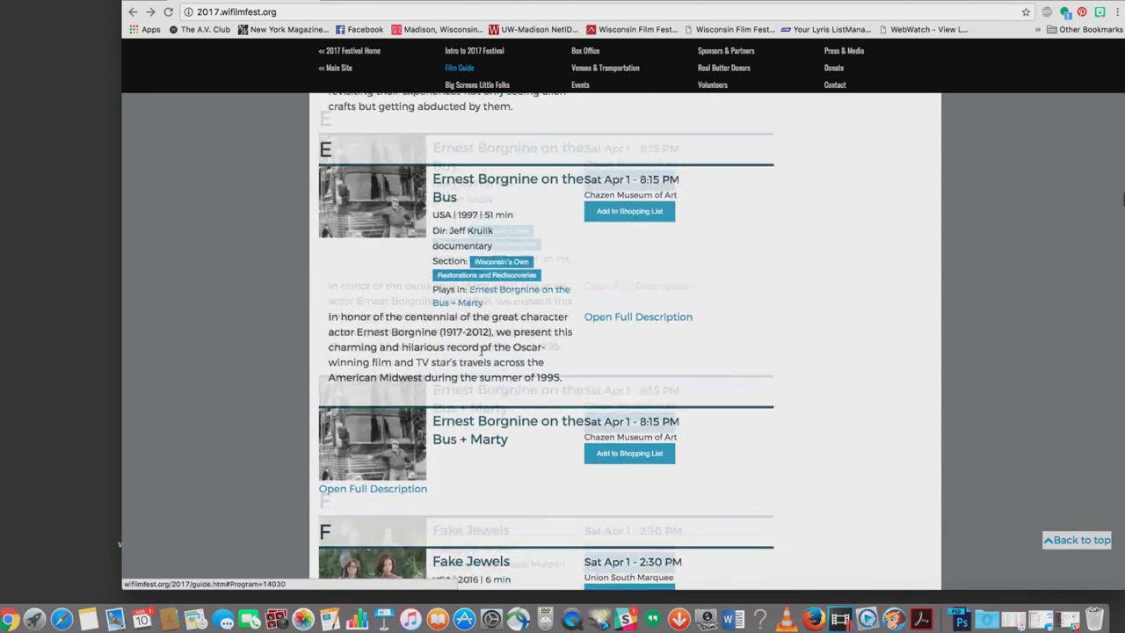
scroll(484, 331, "up", 8)
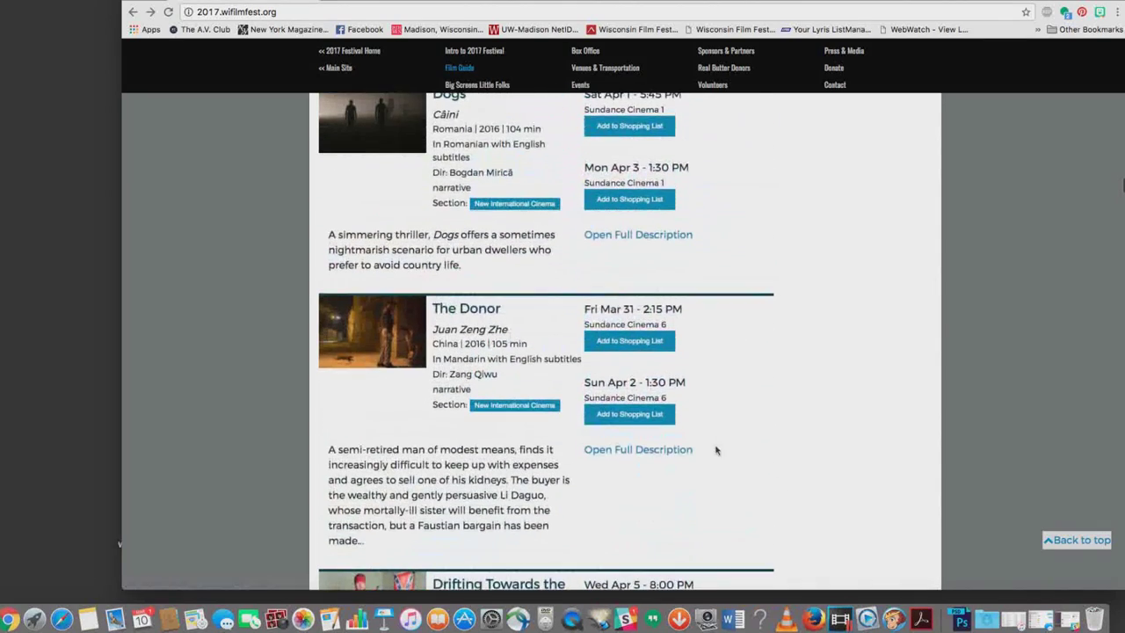
left_click(1072, 545)
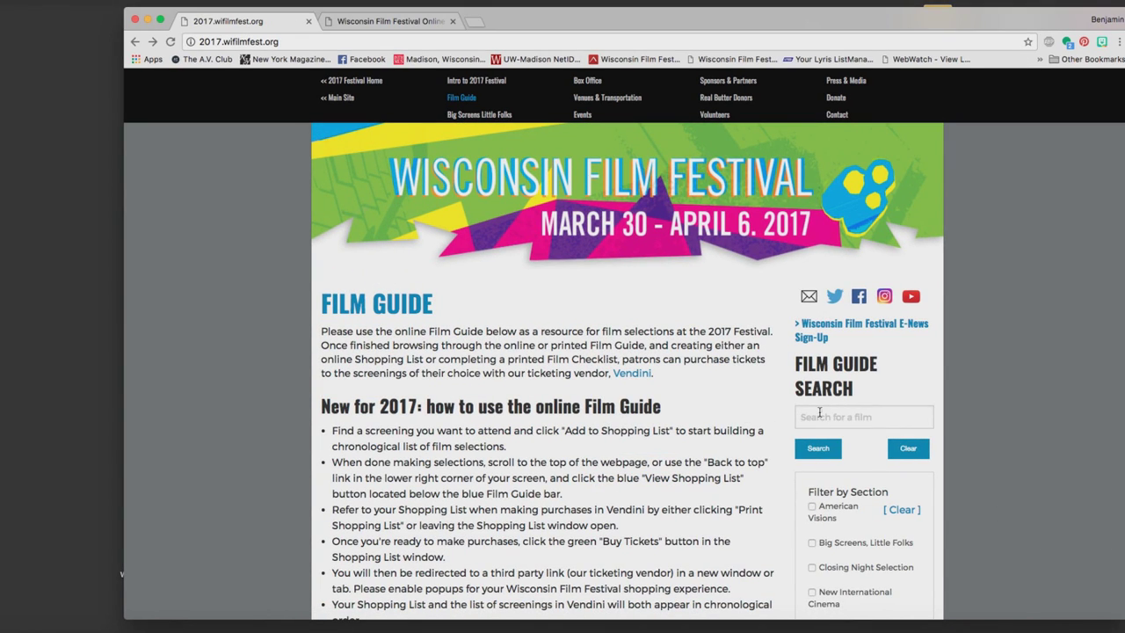
Clear the Big Screens, Little Folks section filter from the Film Guide.
scroll(819, 412, "down", 2)
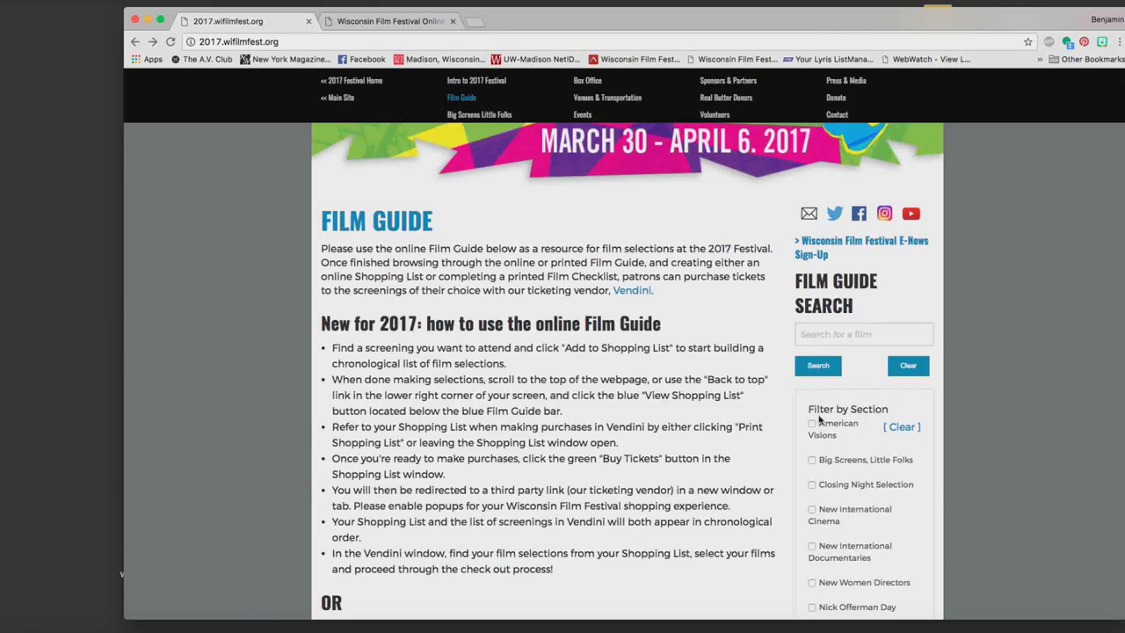
scroll(819, 418, "down", 1)
scroll(817, 420, "down", 1)
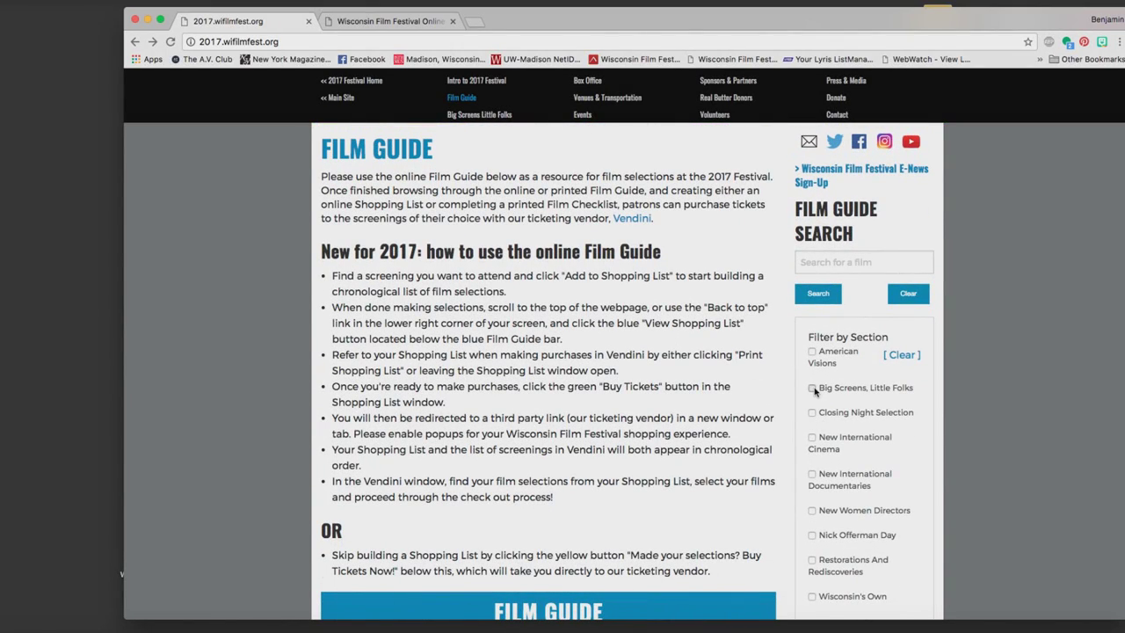
scroll(878, 416, "down", 10)
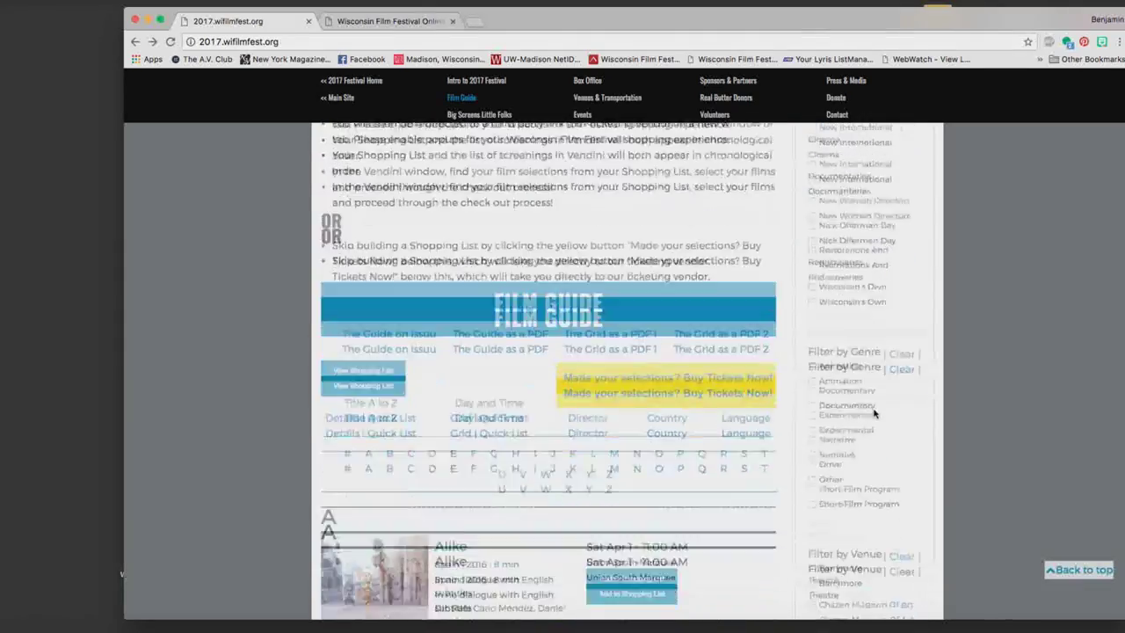
scroll(788, 407, "down", 6)
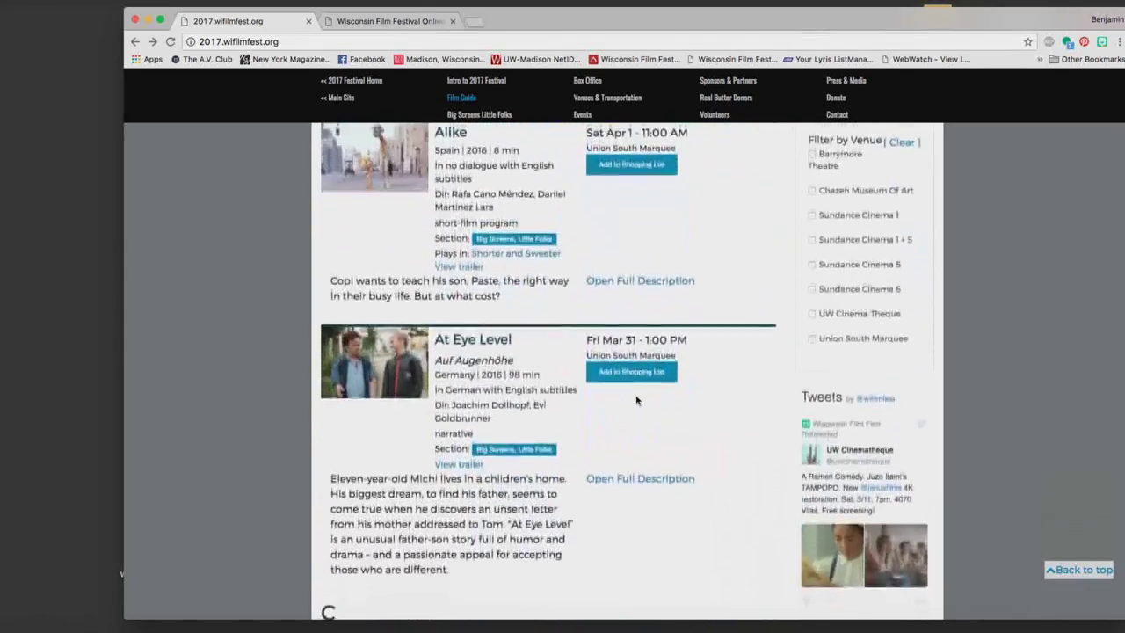
scroll(636, 399, "down", 12)
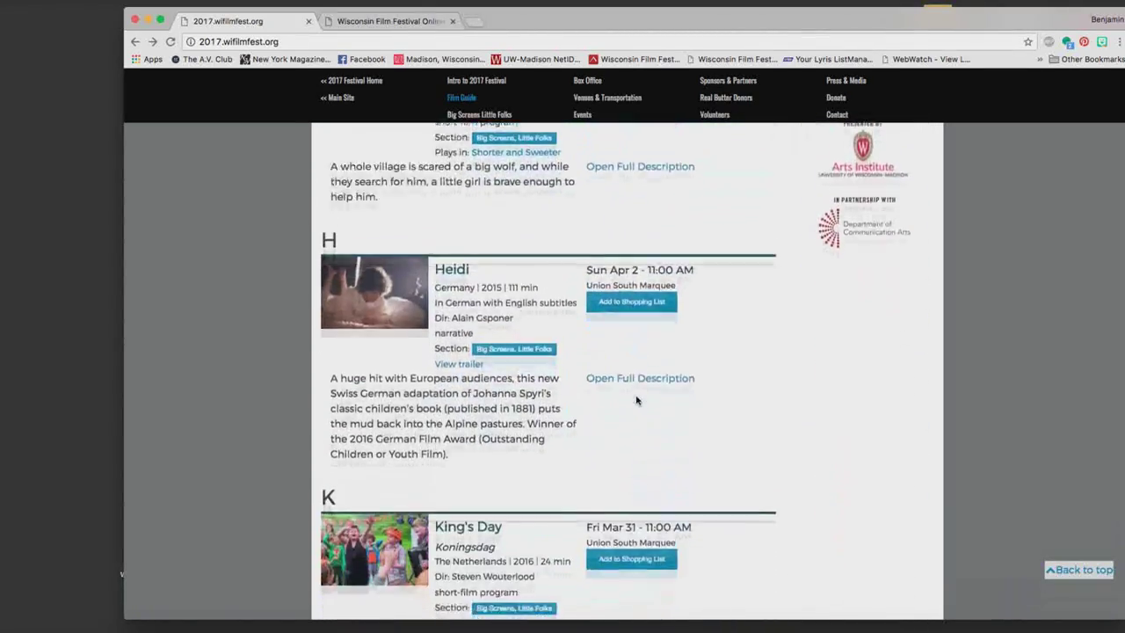
scroll(636, 400, "down", 7)
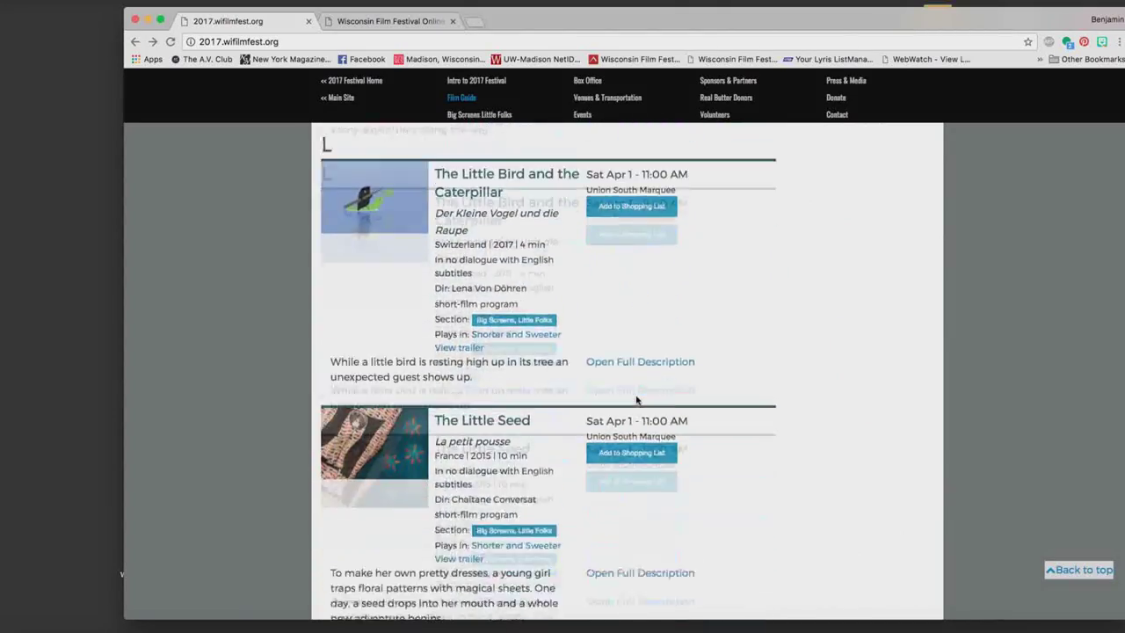
scroll(636, 400, "up", 15)
scroll(636, 400, "up", 10)
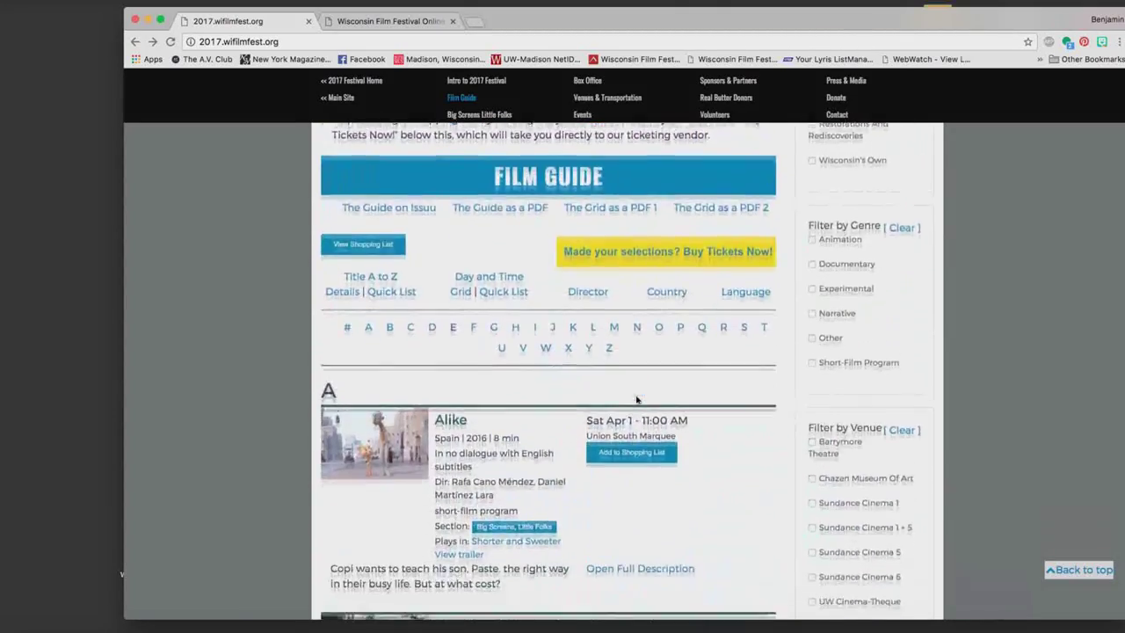
scroll(826, 255, "up", 2)
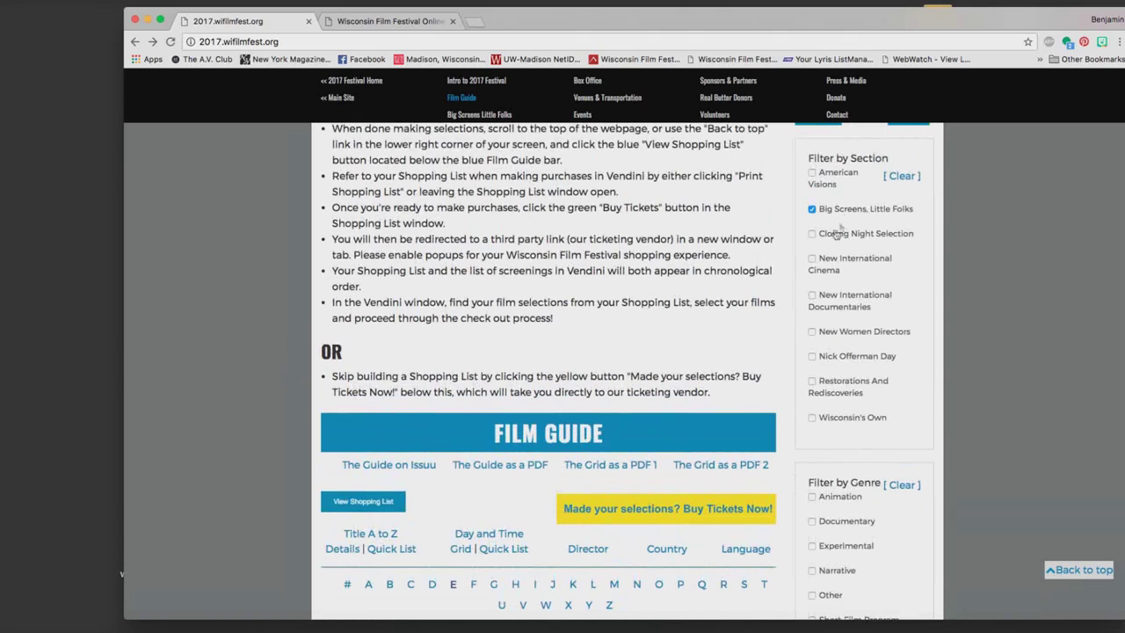
left_click(812, 210)
Search the Film Guide for 'Op'.
scroll(841, 238, "up", 5)
left_click(835, 266)
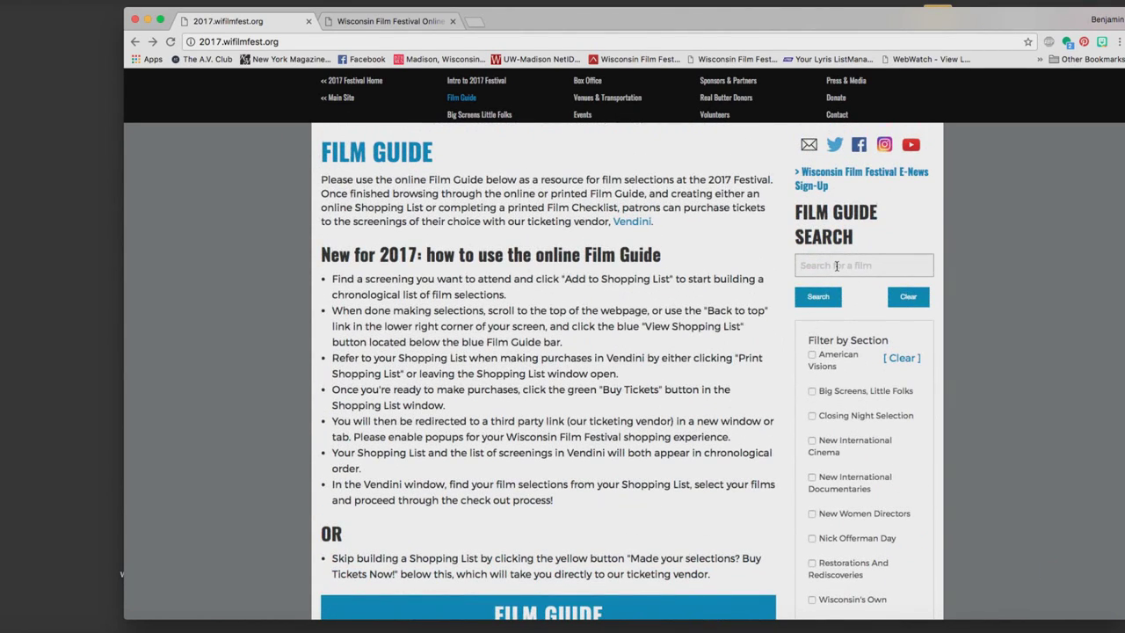
type("Opening night")
left_click(817, 301)
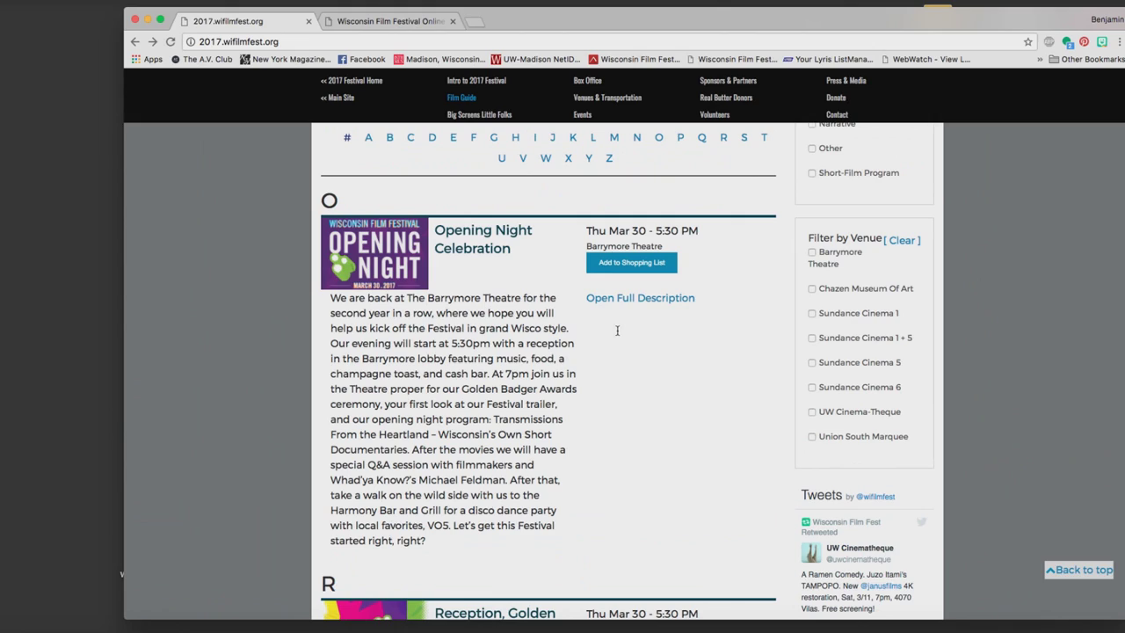
Add Opening Night Celebration's Thu Mar 30, 5:30 PM showing from its full description, then close it.
left_click(632, 300)
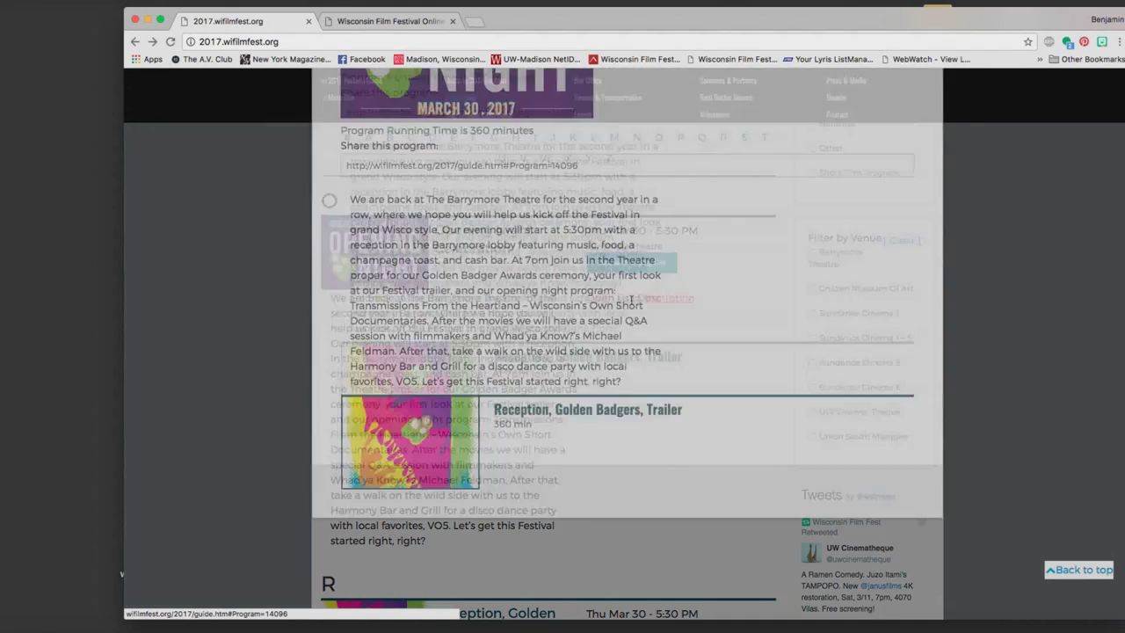
scroll(659, 362, "down", 3)
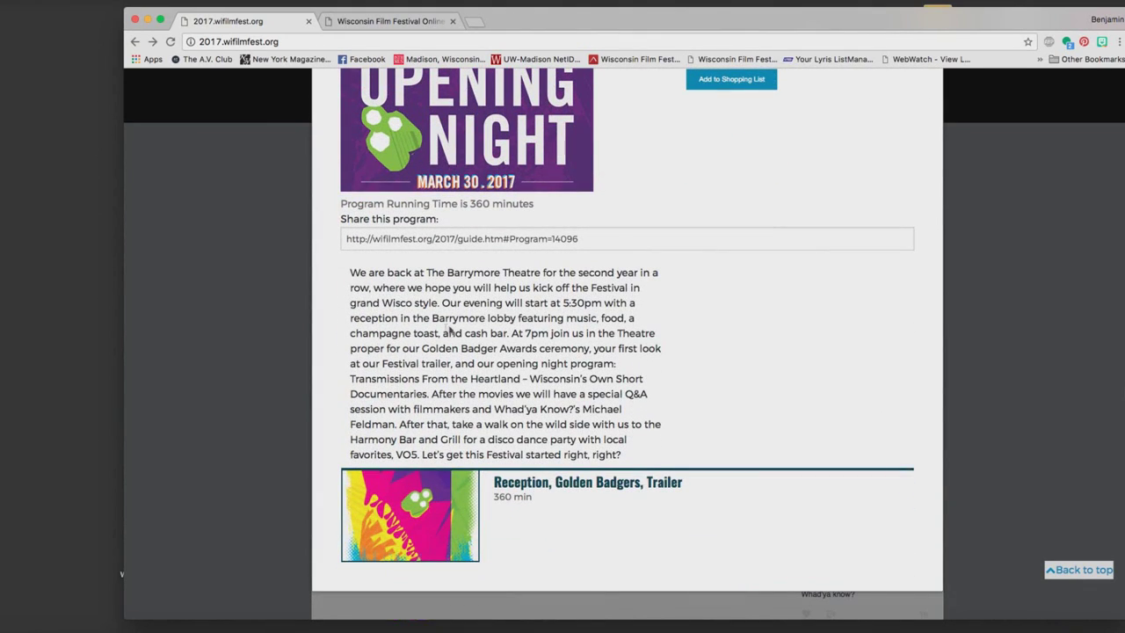
scroll(579, 371, "up", 3)
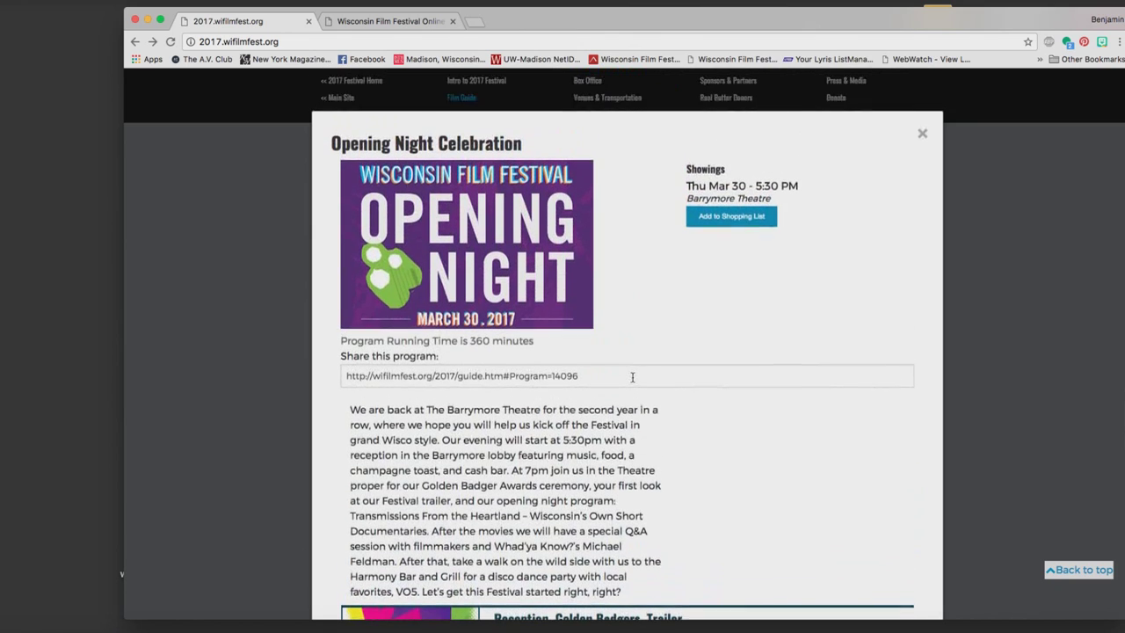
left_click(718, 224)
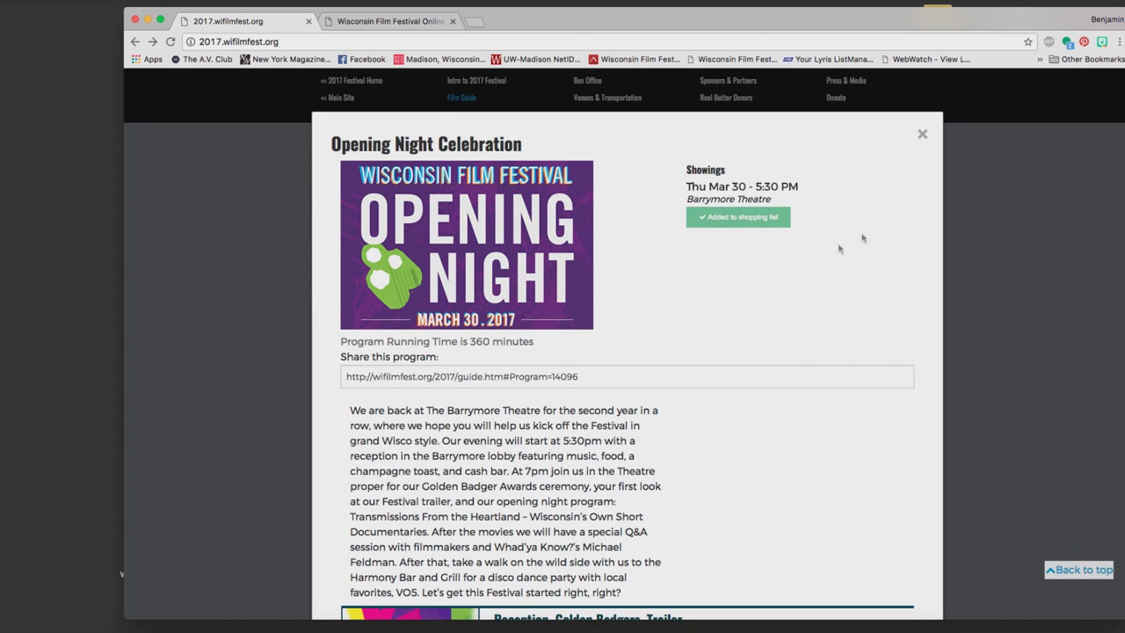
left_click(921, 135)
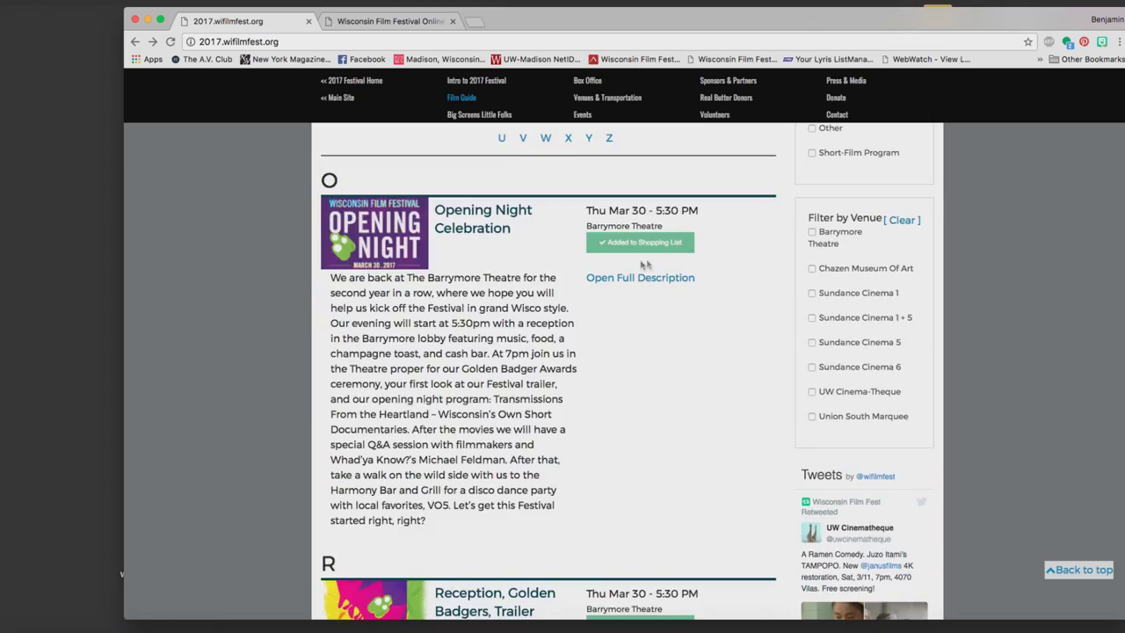
Delete the leftover 'Opening night' text from the film search box.
scroll(648, 264, "up", 5)
scroll(649, 259, "up", 10)
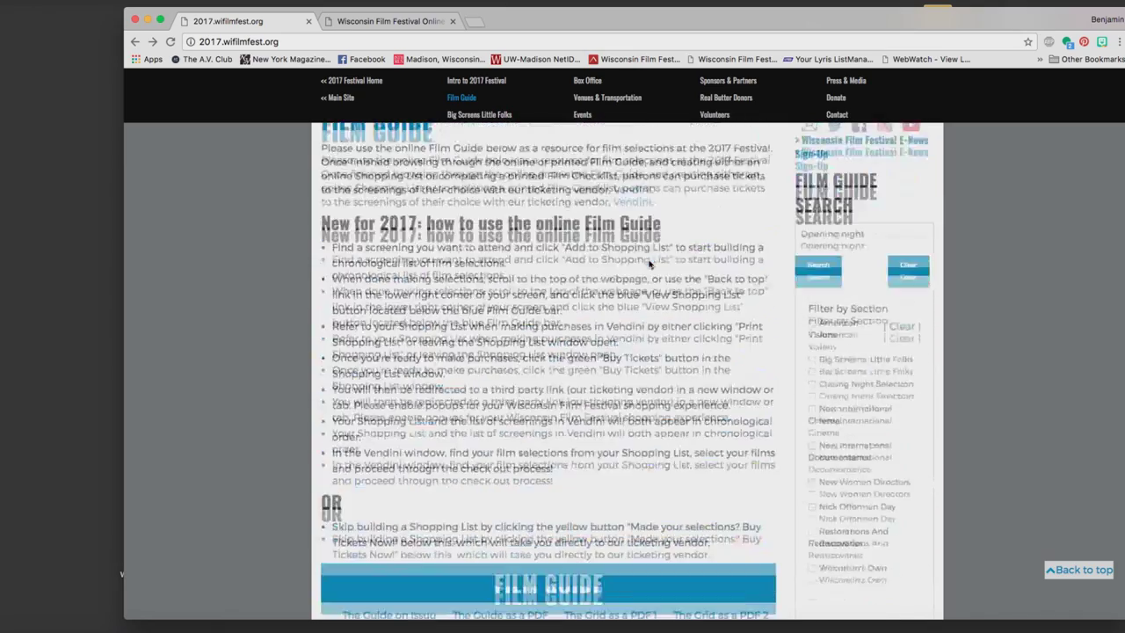
left_click_drag(866, 390, 749, 387)
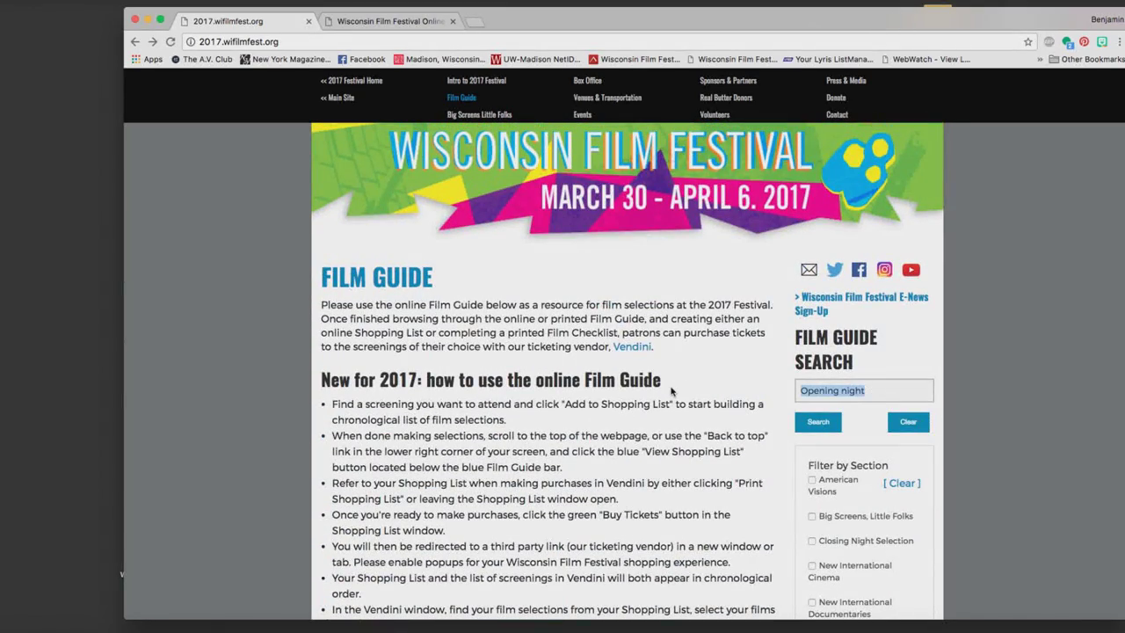
key("BackSpace")
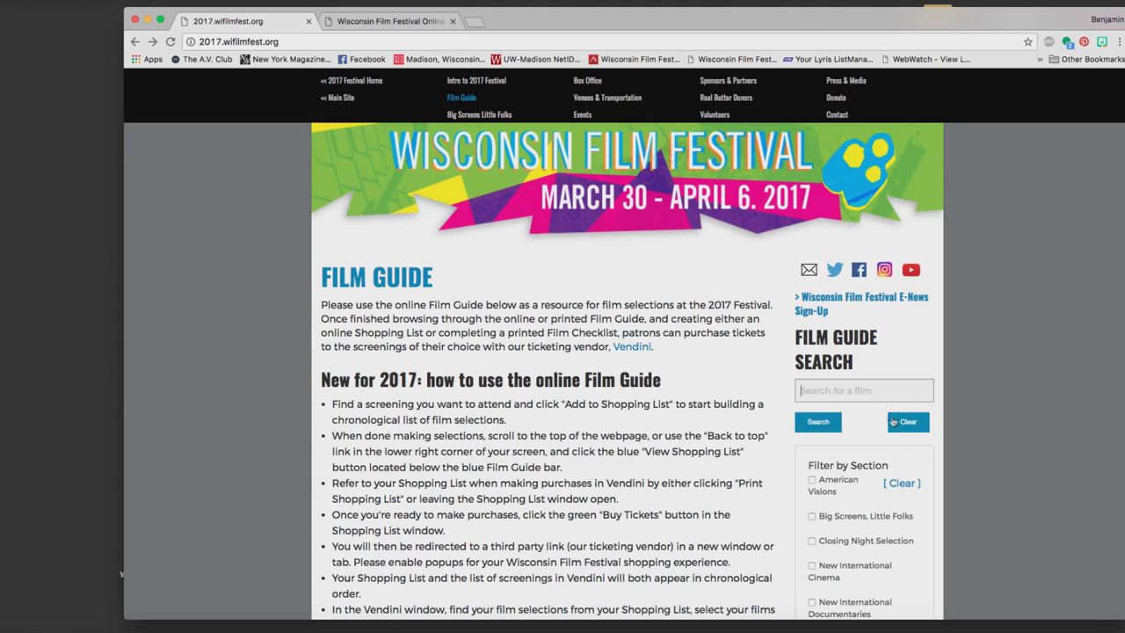
Add The 60 Yard Line to the shopping list.
scroll(633, 369, "down", 10)
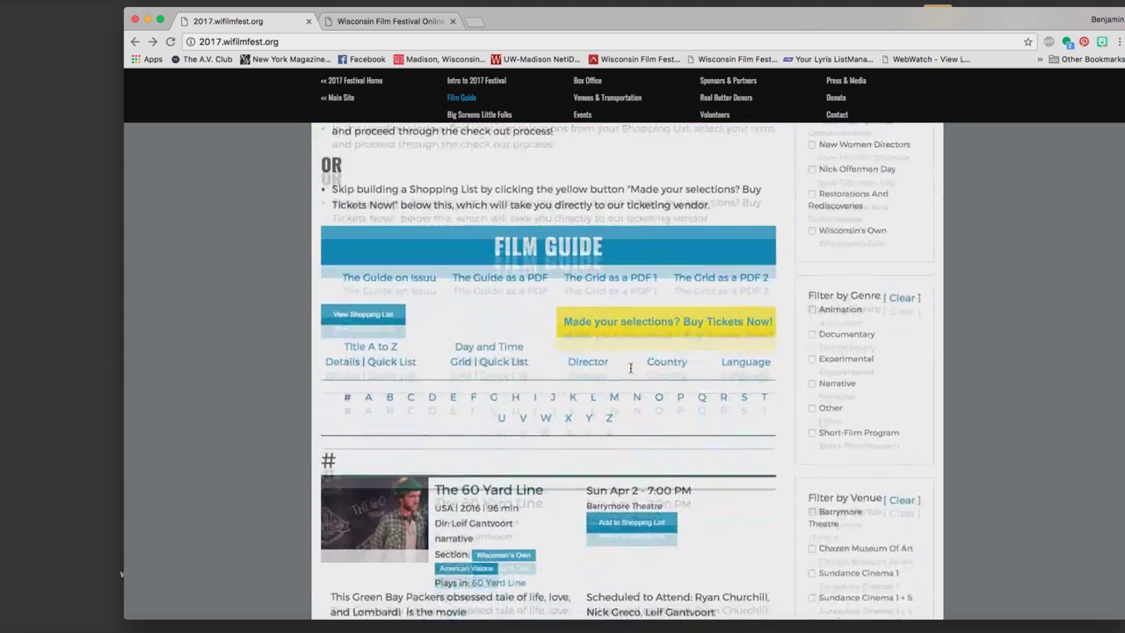
scroll(621, 372, "down", 3)
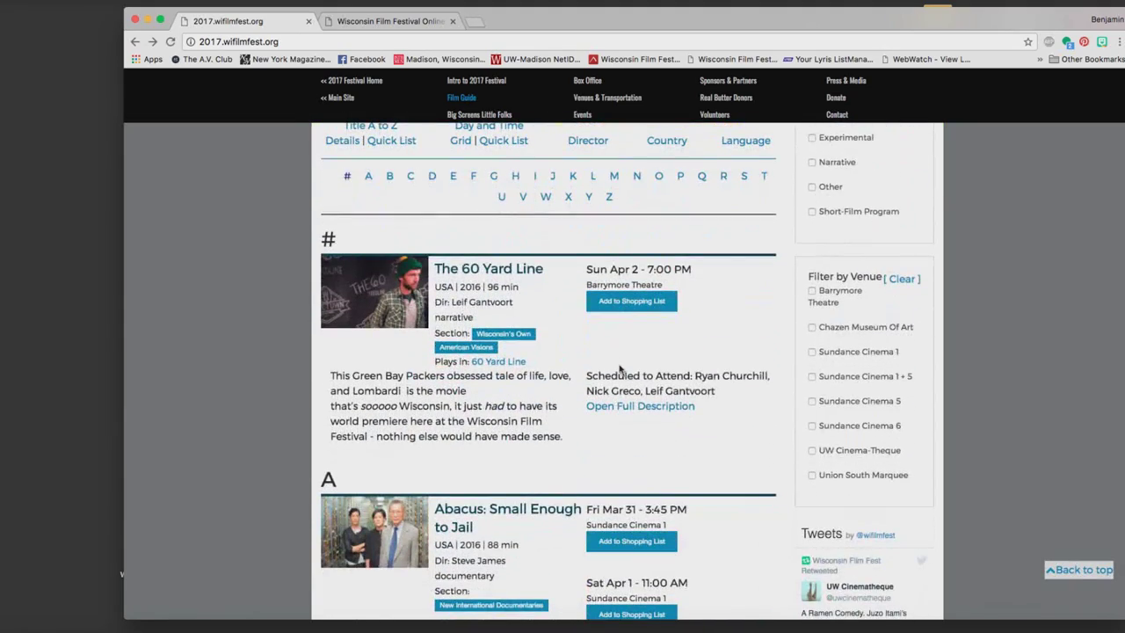
left_click(623, 302)
Open Alba's full description.
scroll(700, 402, "down", 10)
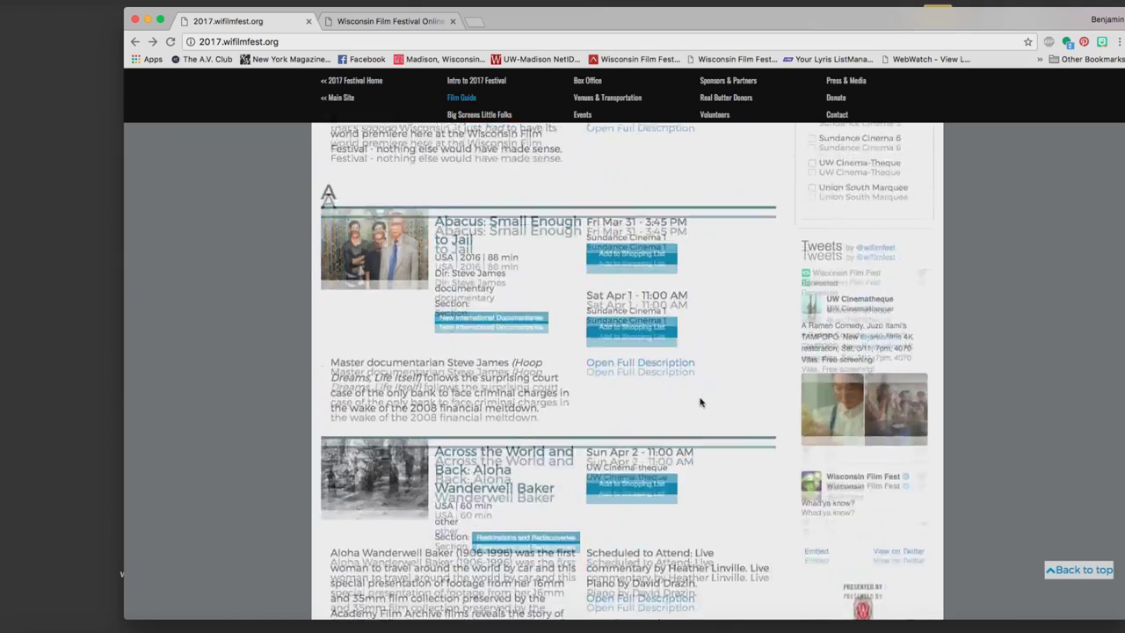
scroll(700, 402, "down", 3)
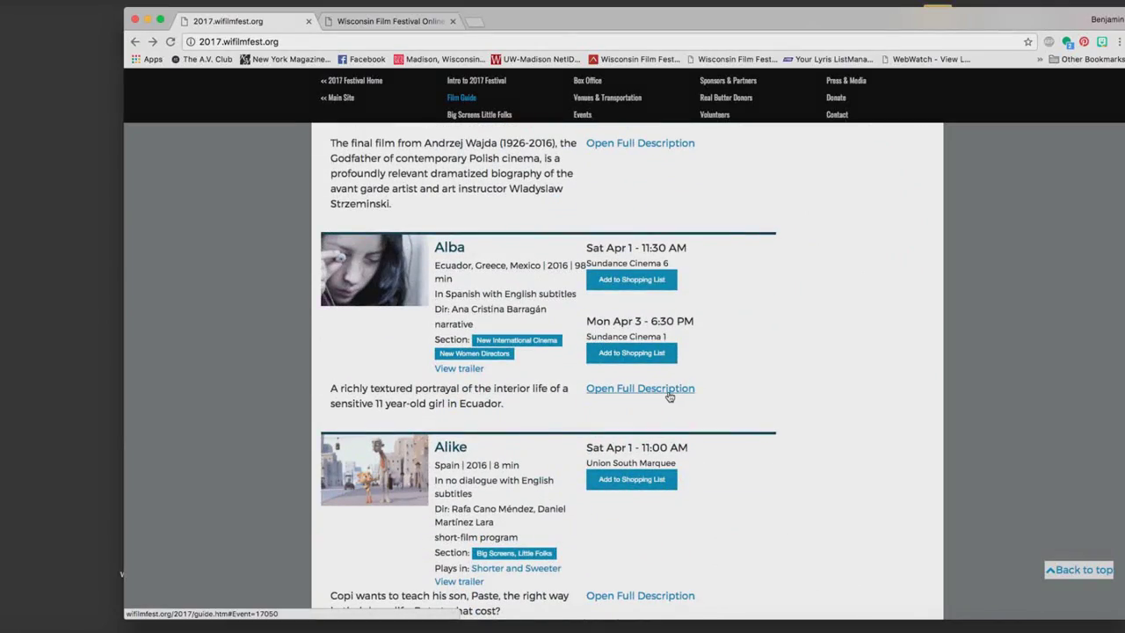
left_click(666, 392)
Add Alba's second showing, Mon Apr 3 at 6:30 PM, then close the description.
scroll(668, 395, "down", 2)
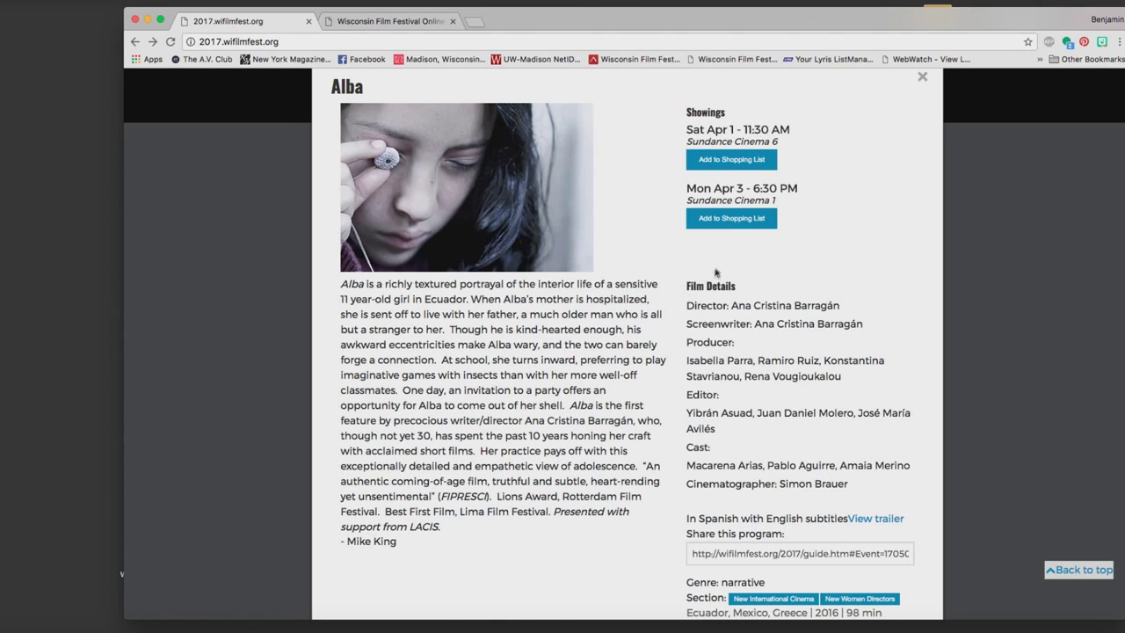
left_click(723, 223)
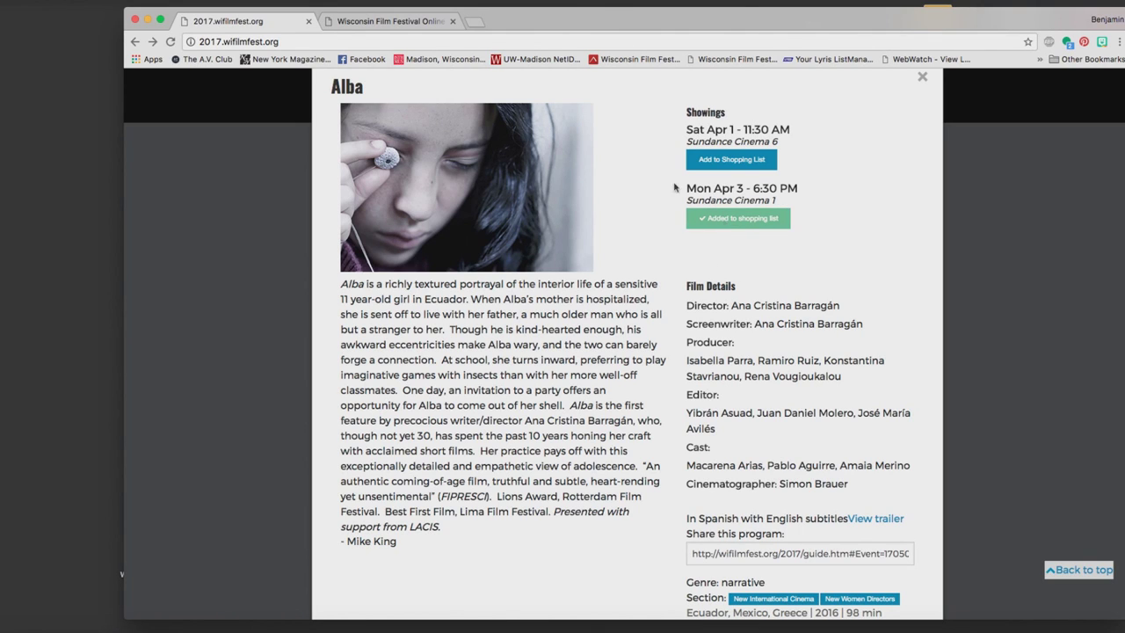
left_click(921, 78)
Add Ben to the shopping list and jump back to the top of the page.
scroll(808, 281, "down", 10)
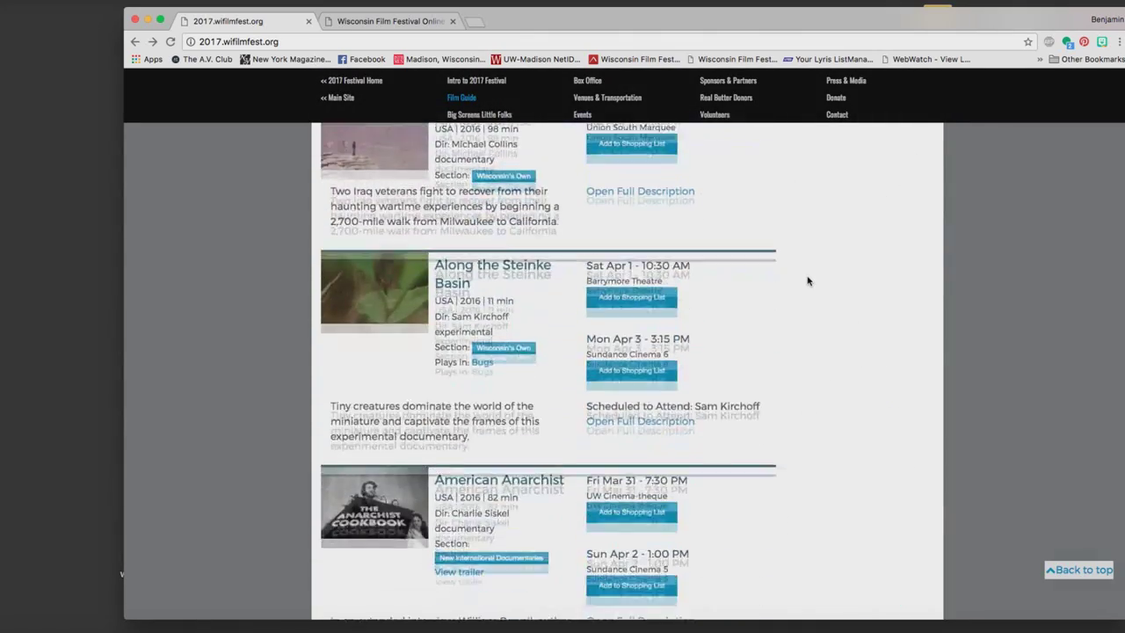
scroll(809, 282, "down", 7)
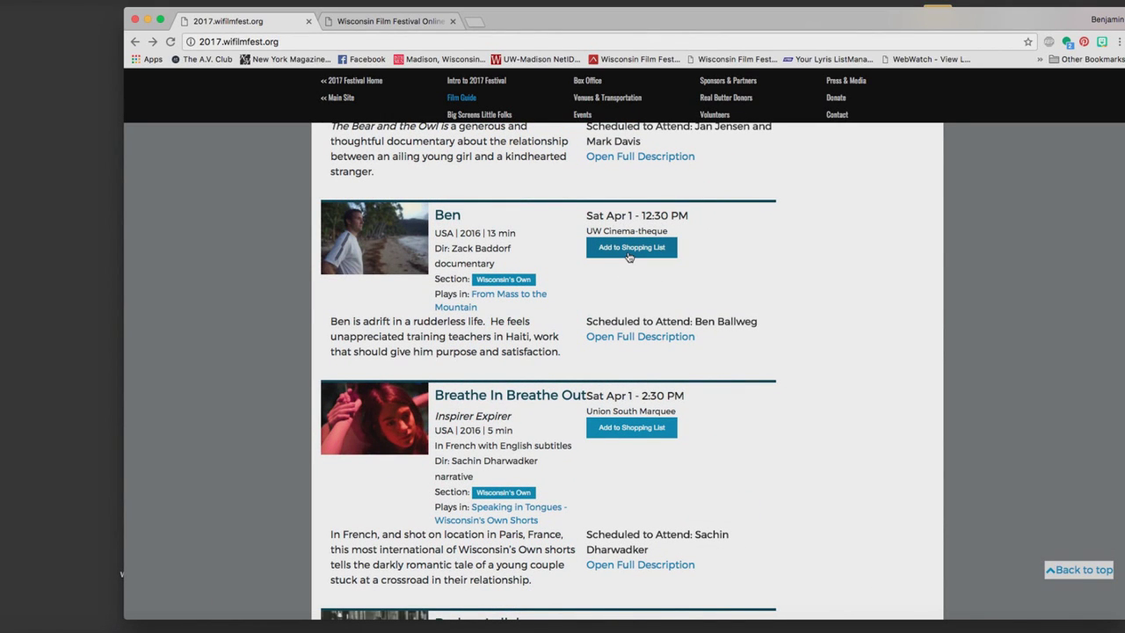
left_click(629, 248)
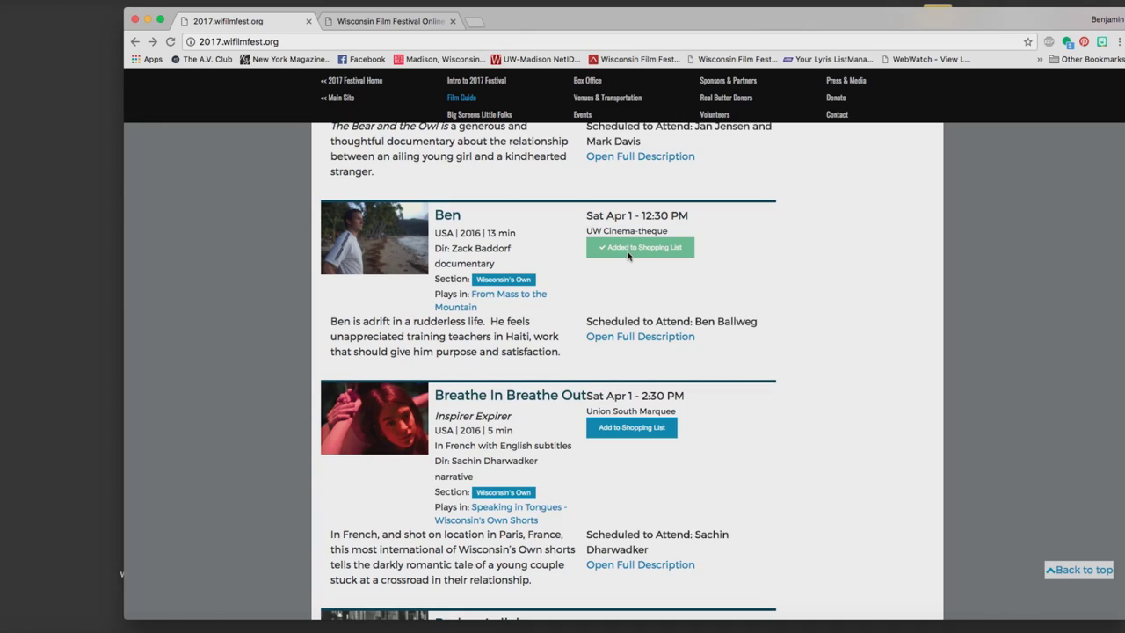
scroll(687, 299, "down", 10)
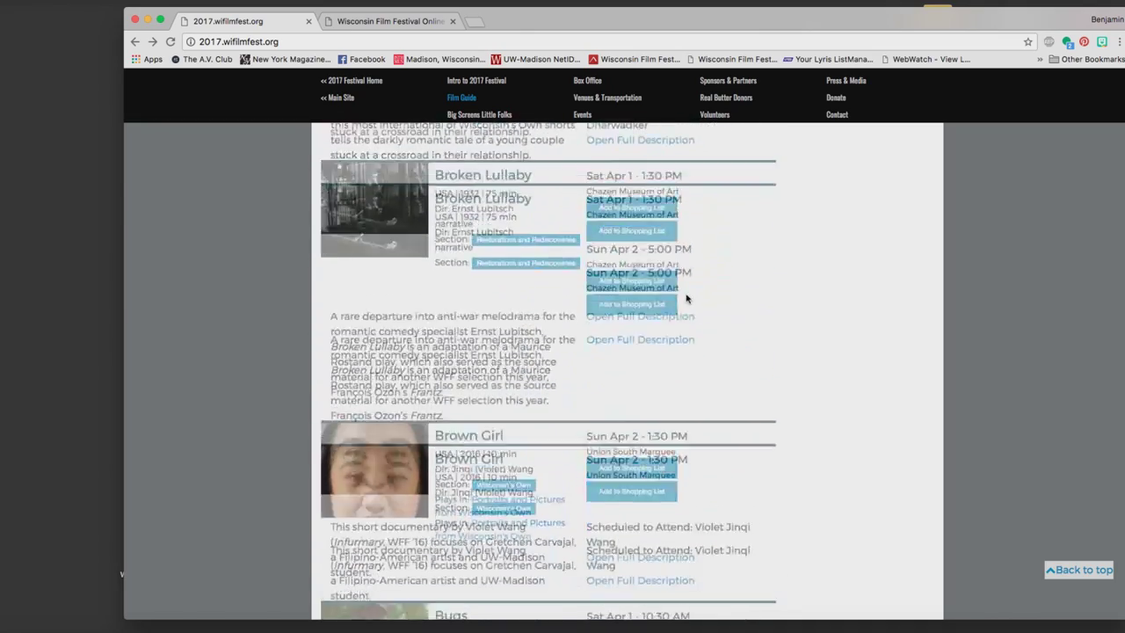
scroll(687, 299, "up", 10)
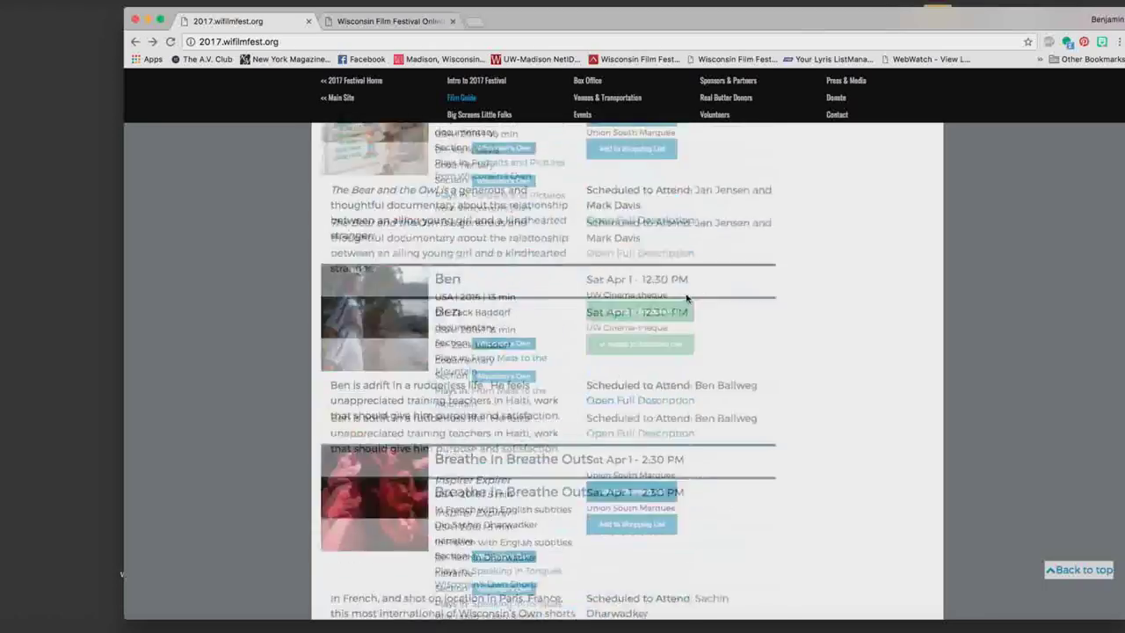
scroll(687, 299, "up", 5)
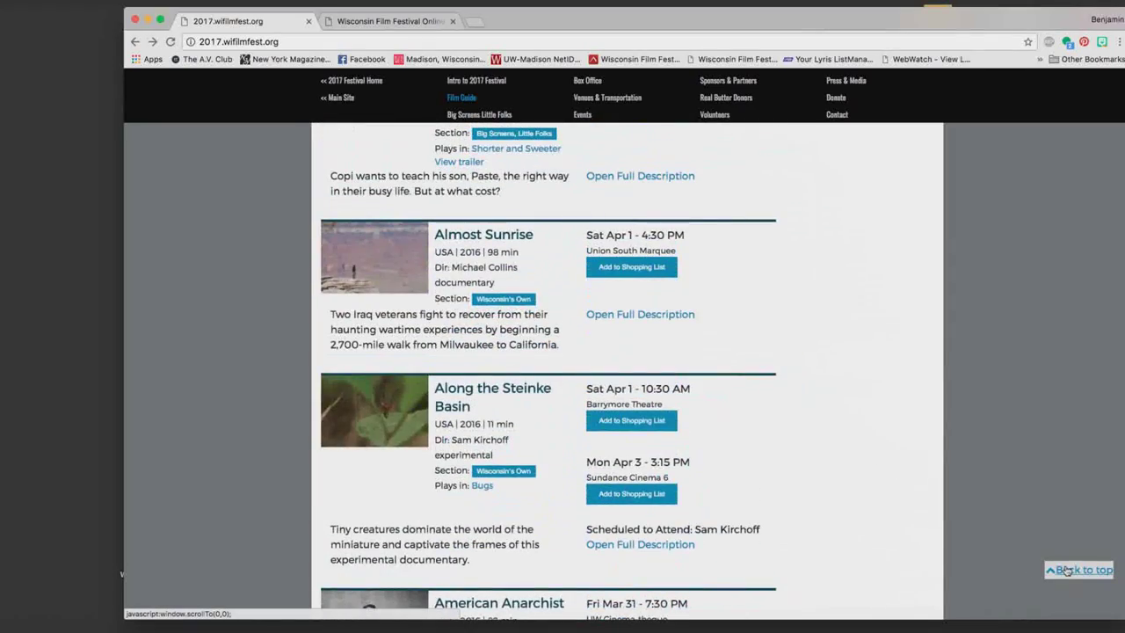
left_click(1068, 571)
Jump to the Y films, add Youth to the shopping list, and return to the top.
scroll(613, 495, "down", 8)
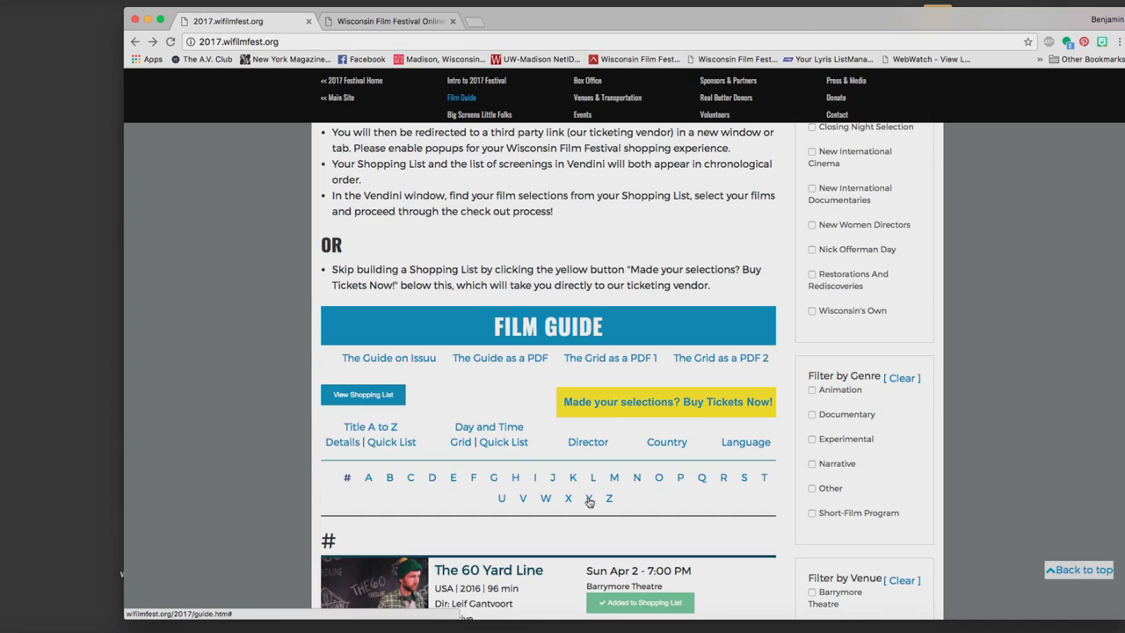
left_click(588, 499)
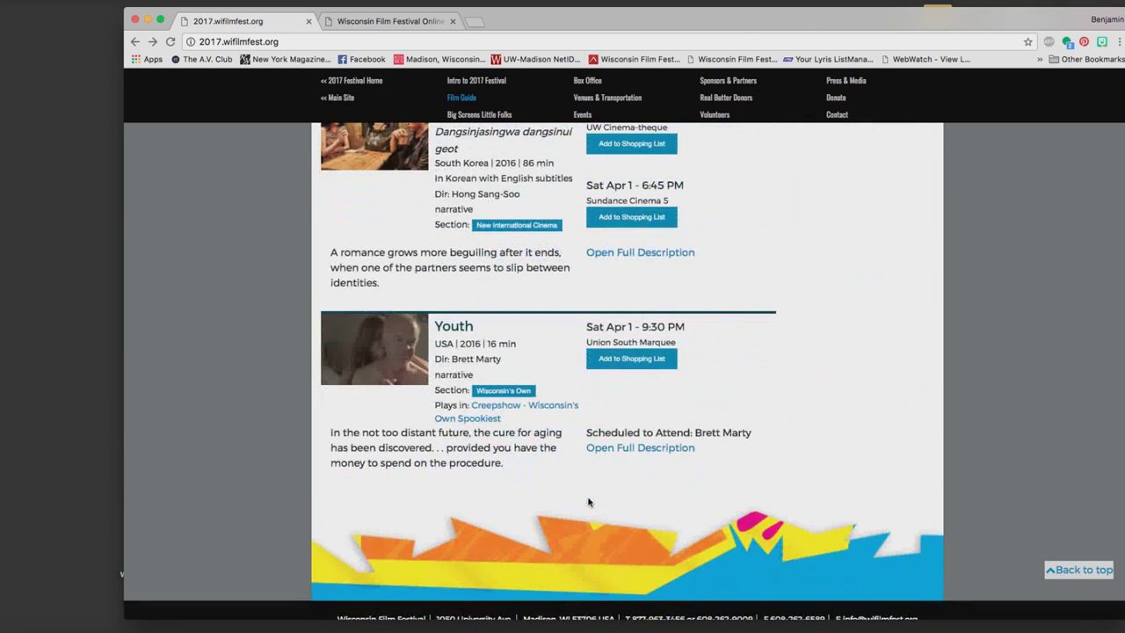
left_click(628, 360)
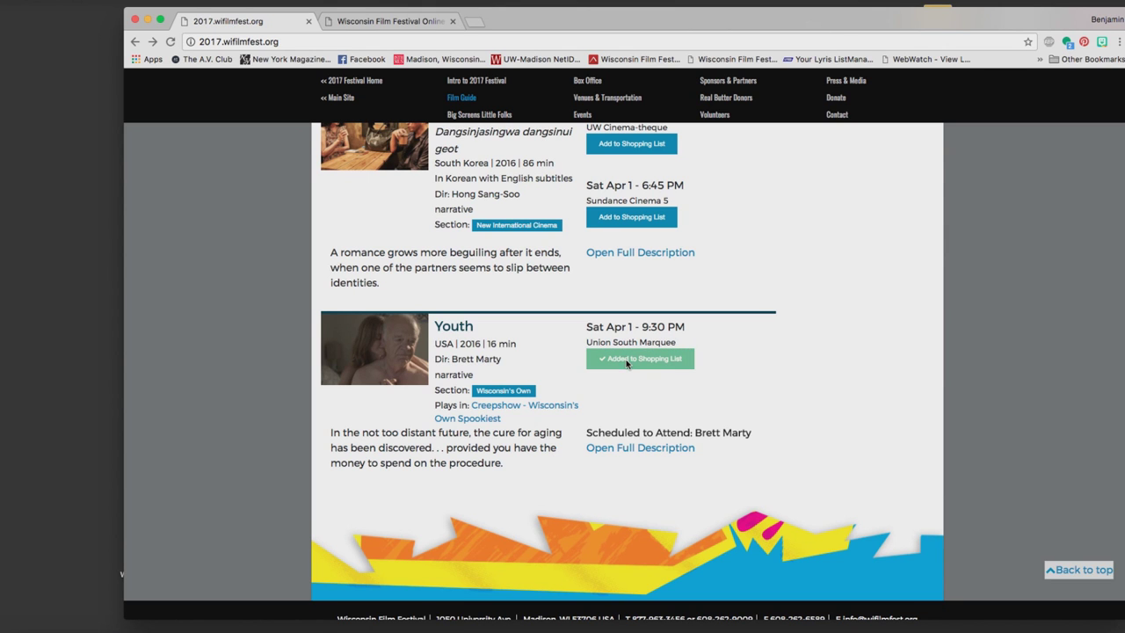
left_click(1077, 571)
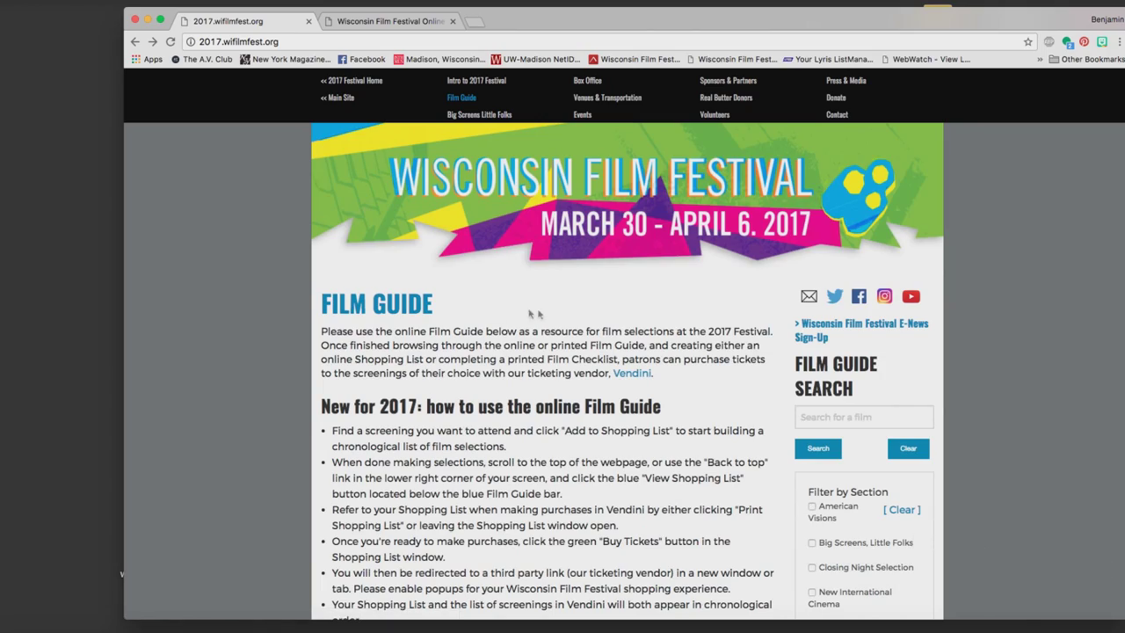
Review the five programs on the shopping list and open its printable version.
scroll(532, 314, "down", 5)
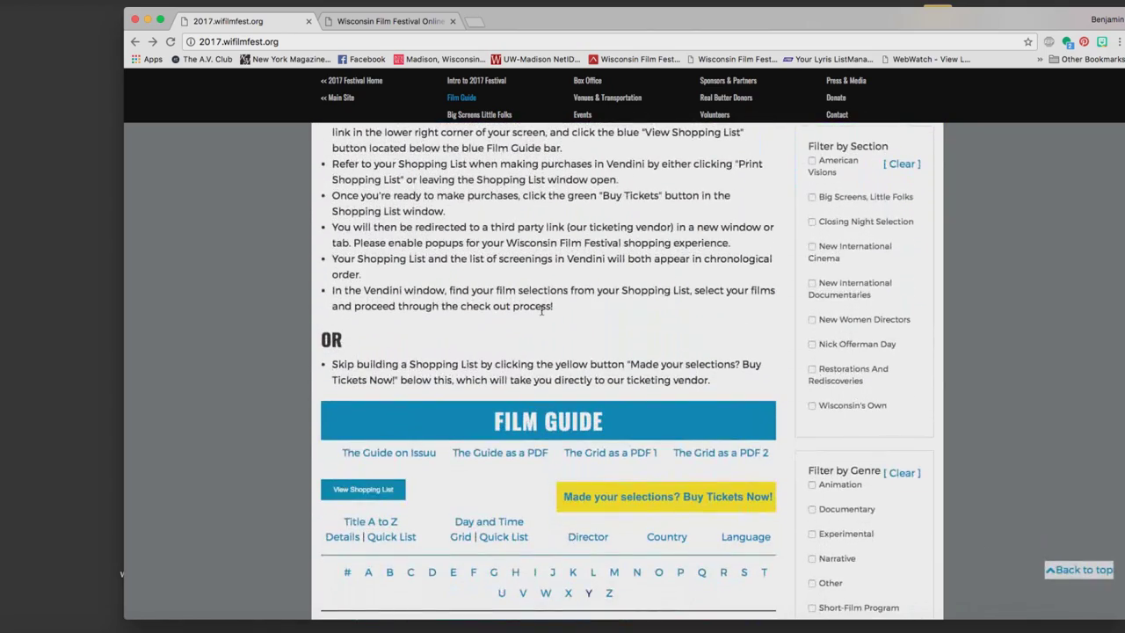
left_click(362, 489)
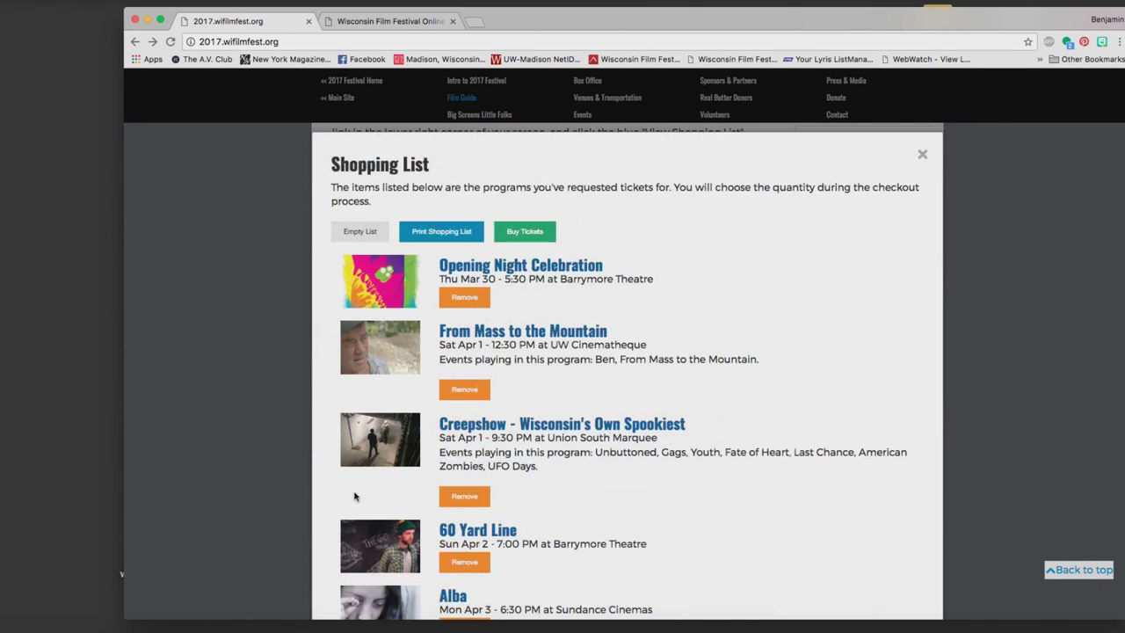
scroll(639, 312, "down", 3)
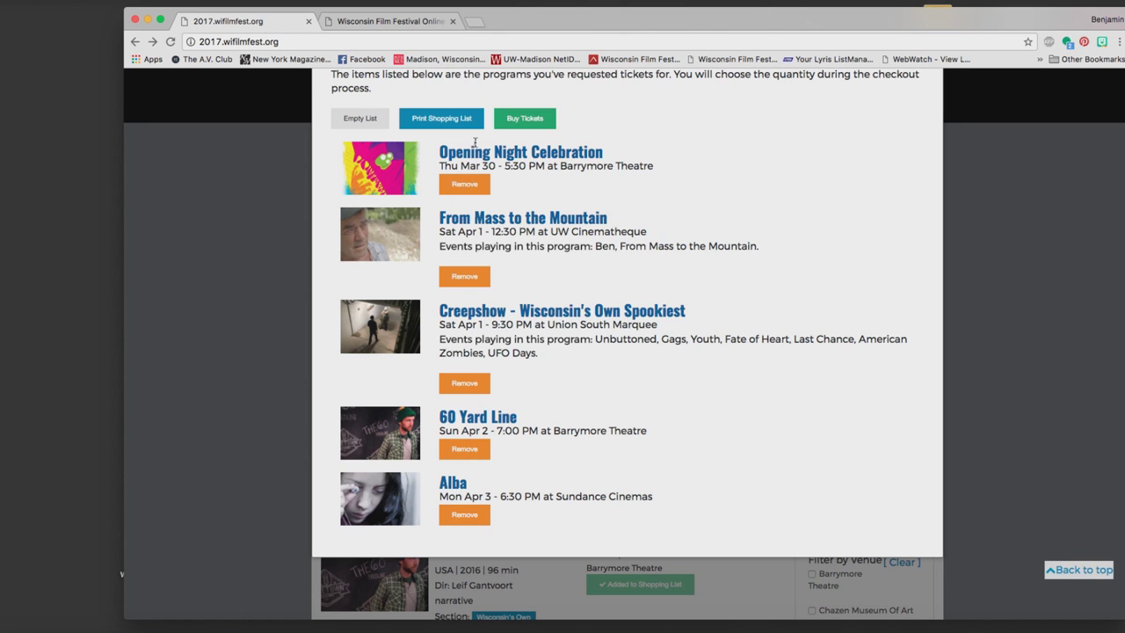
scroll(422, 159, "up", 2)
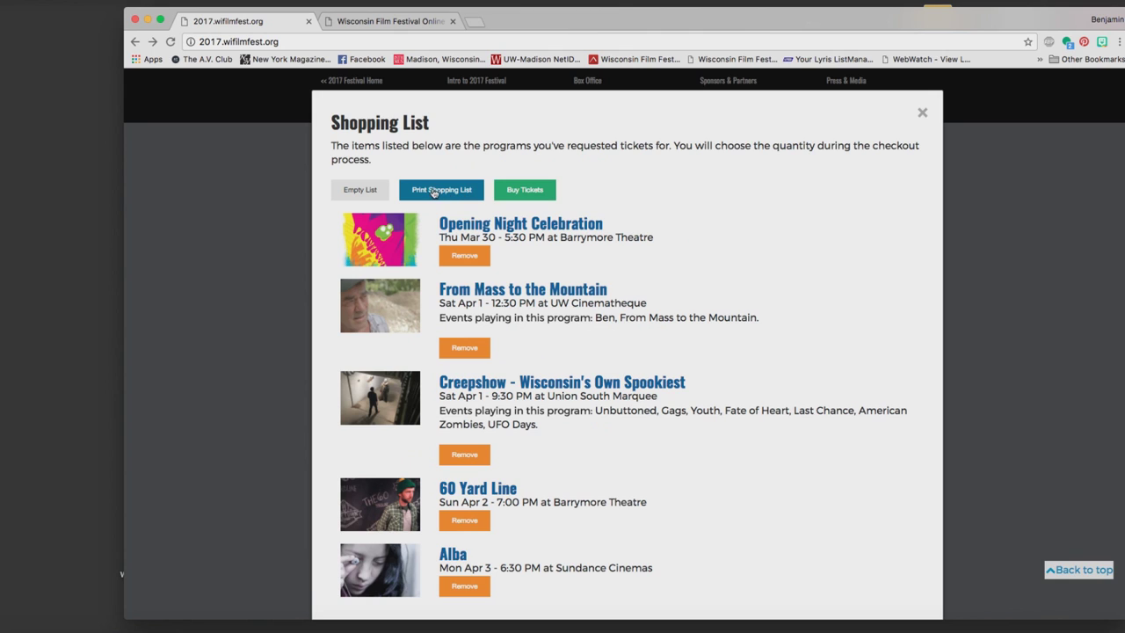
left_click(435, 192)
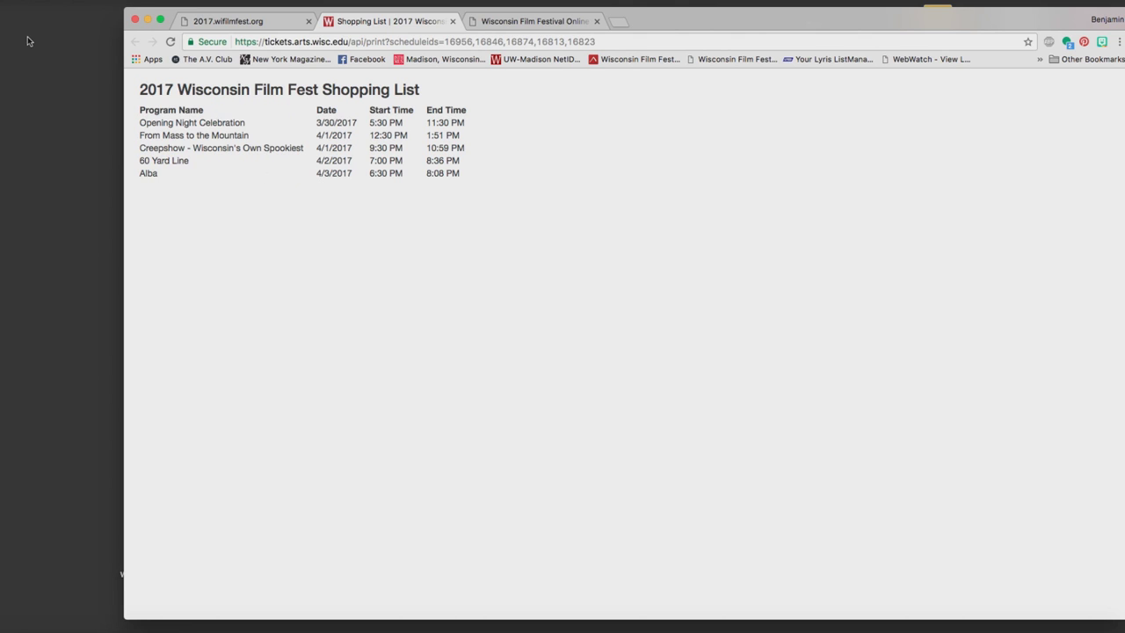
Print the shopping list page via File > Print, then close the printable tab.
left_click(12, 0)
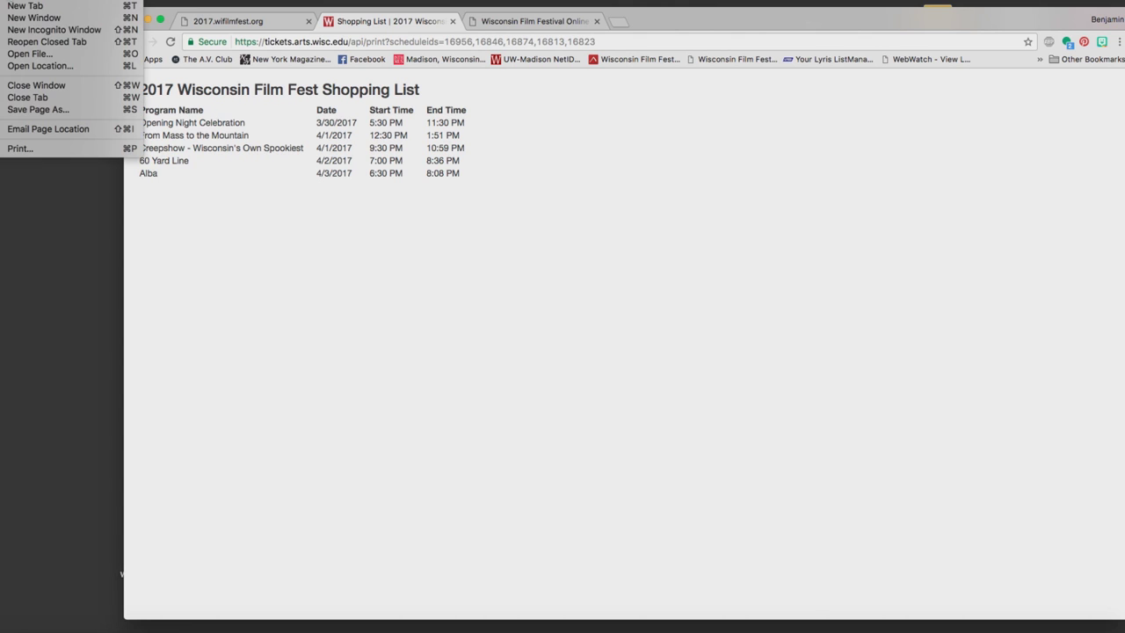
left_click(56, 151)
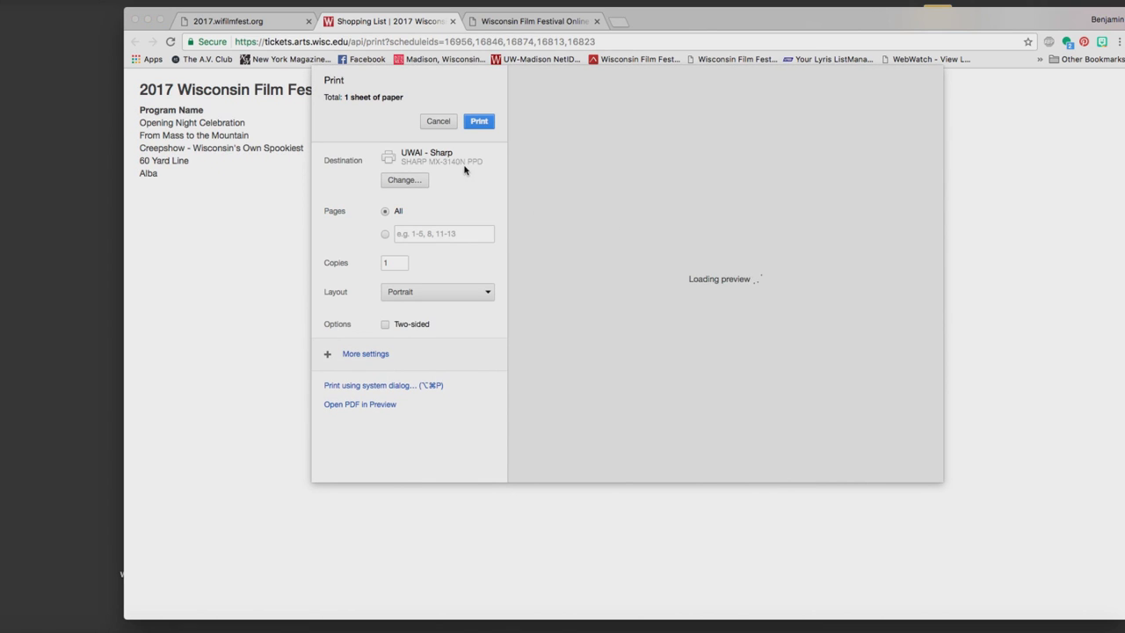
left_click(481, 122)
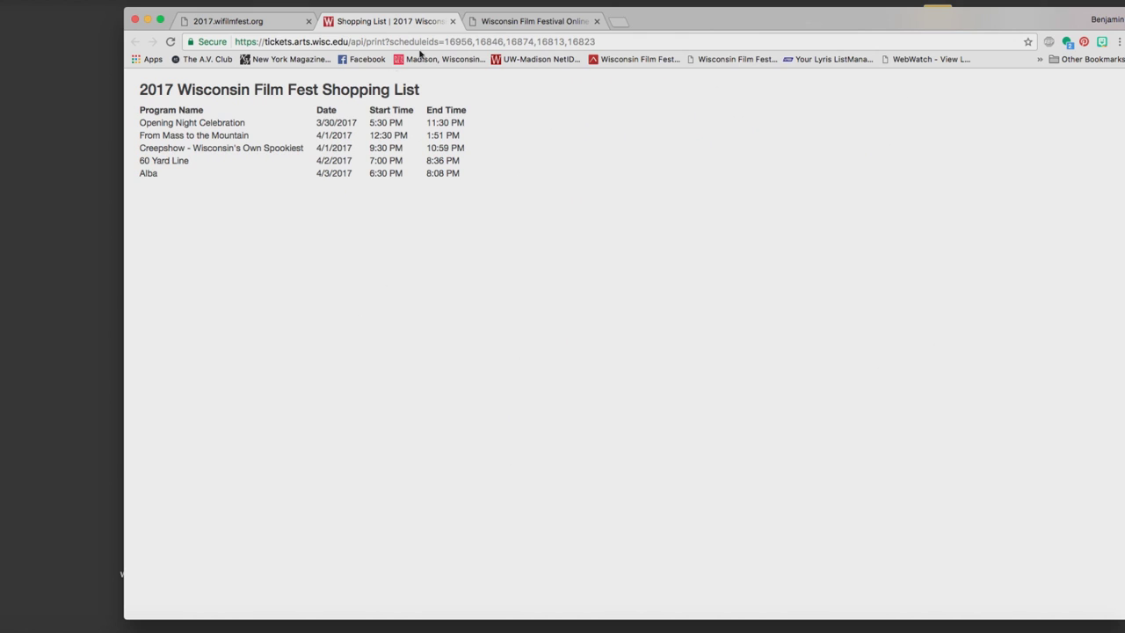
left_click(452, 21)
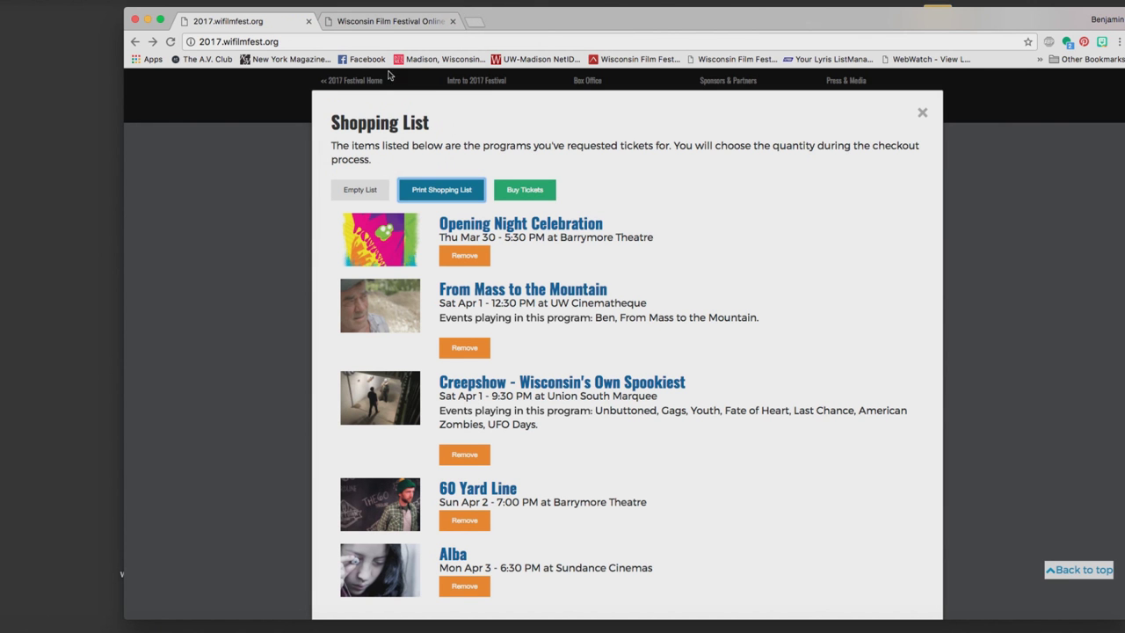
Reopen the festival Shopping List and tear the 2017.wifilmfest.org tab into its own window.
left_click(921, 116)
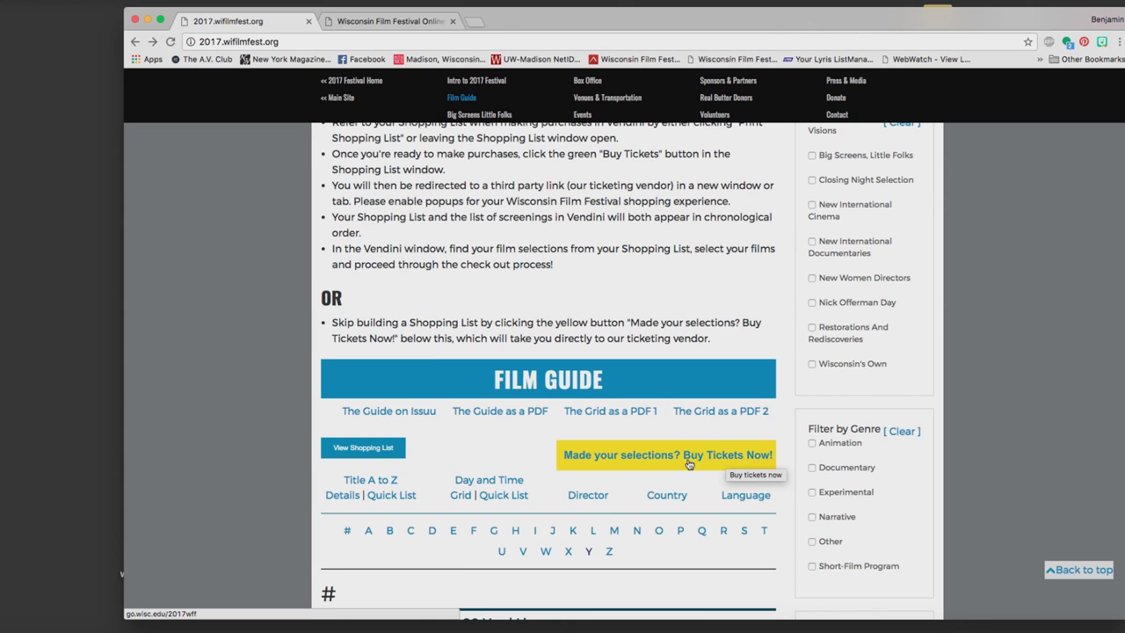
left_click(411, 22)
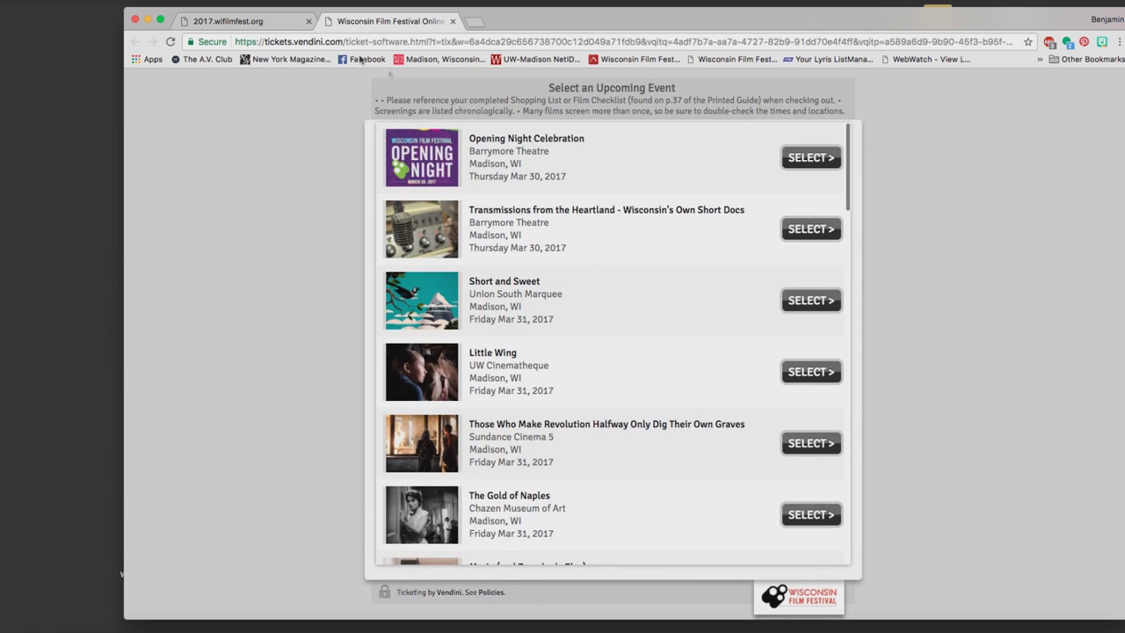
left_click(265, 24)
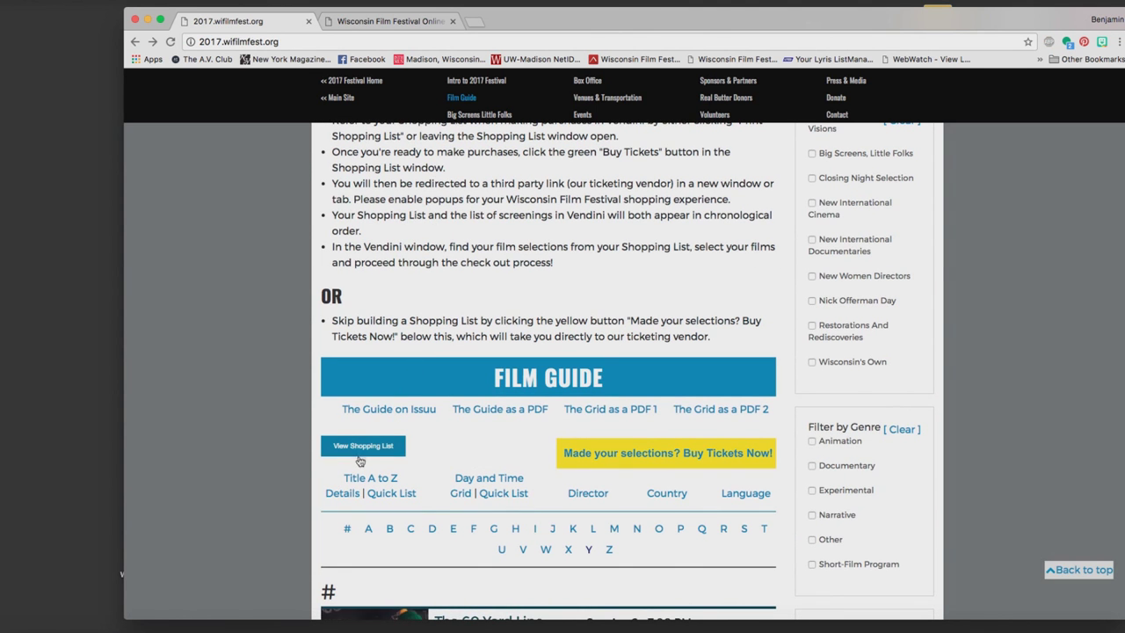
left_click(360, 448)
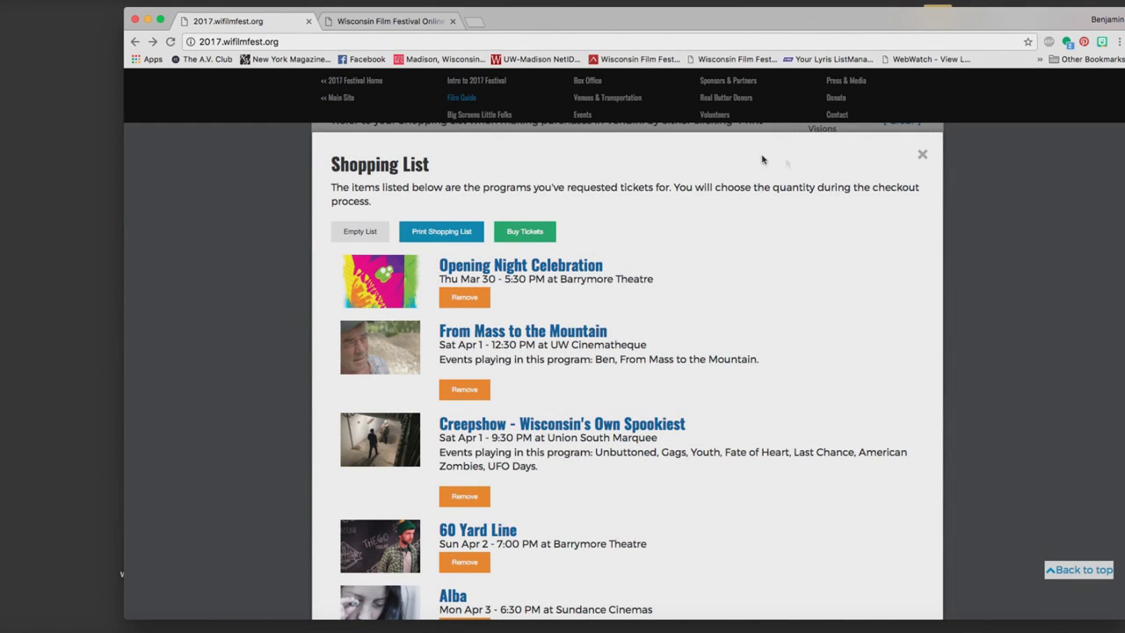
left_click_drag(287, 26, 80, 21)
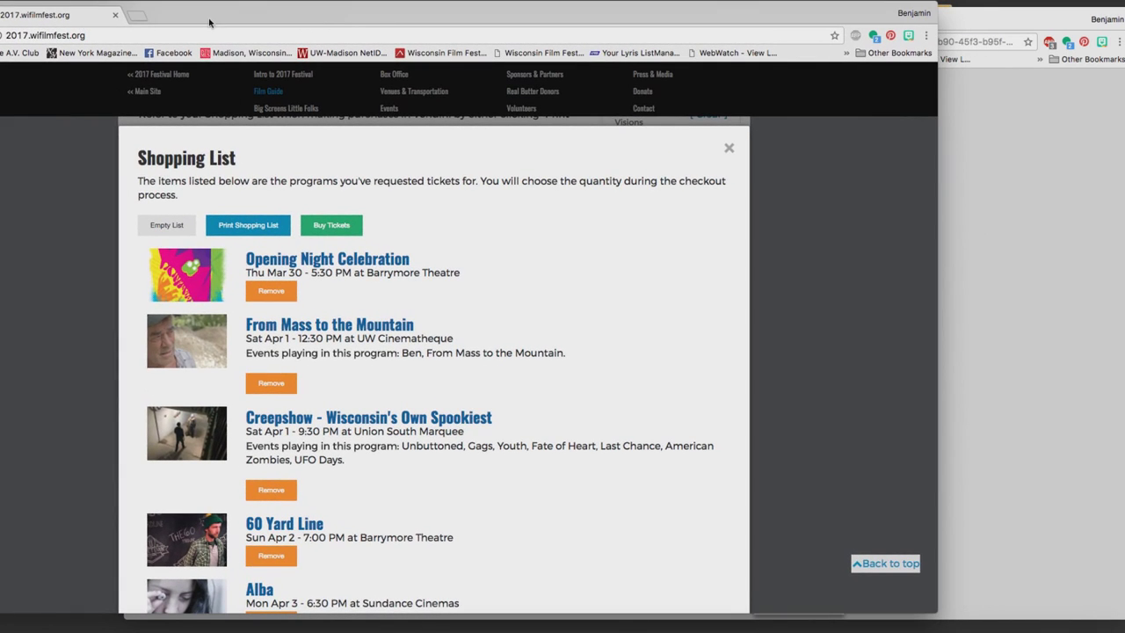
Narrow the Vendini and Shopping List windows and position them side by side.
left_click(1008, 135)
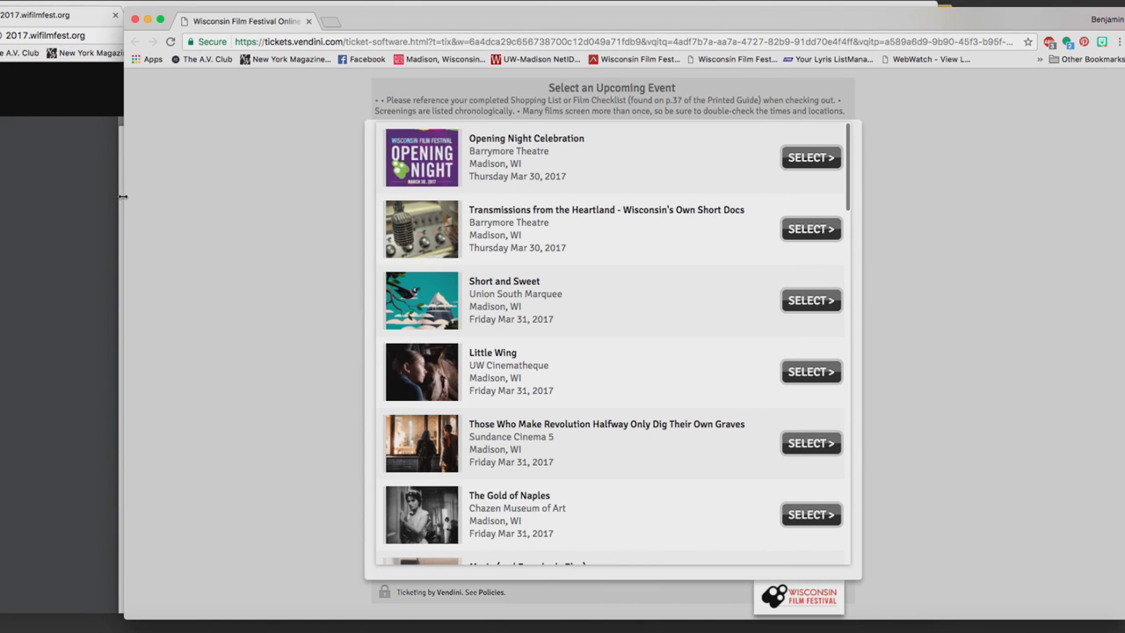
left_click_drag(123, 196, 635, 207)
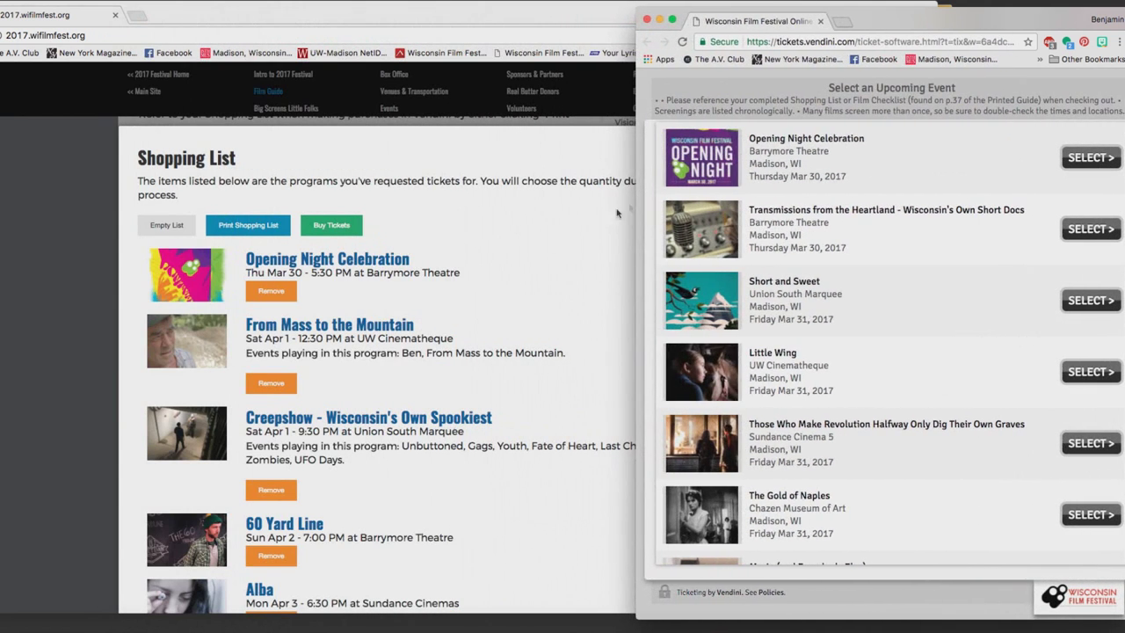
left_click(530, 247)
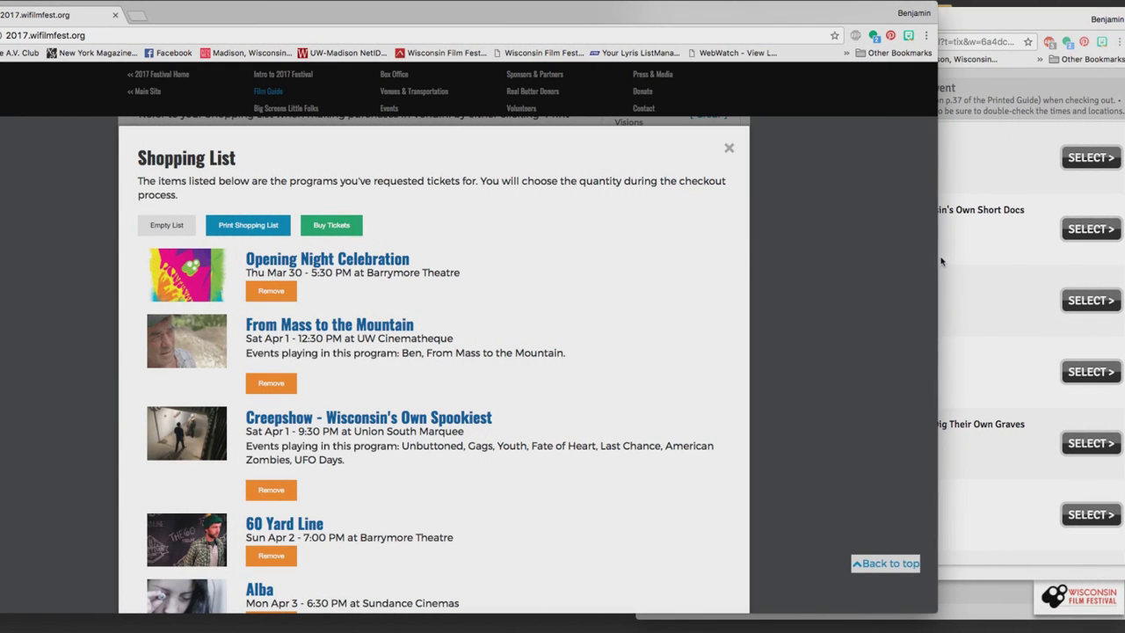
left_click_drag(934, 258, 580, 259)
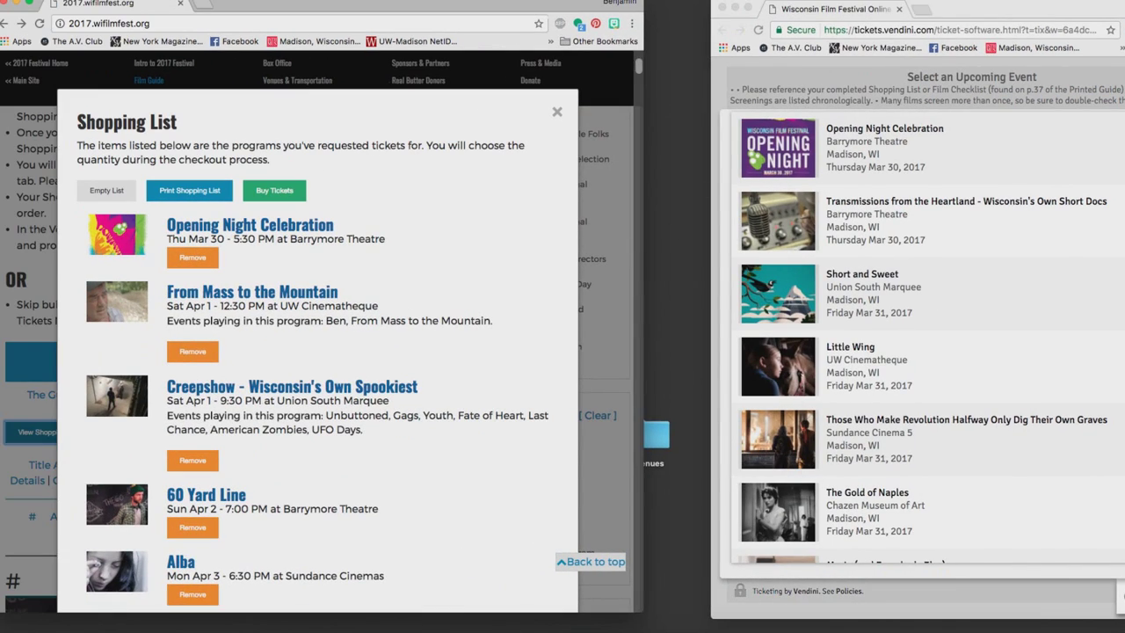
left_click_drag(1022, 8, 924, 21)
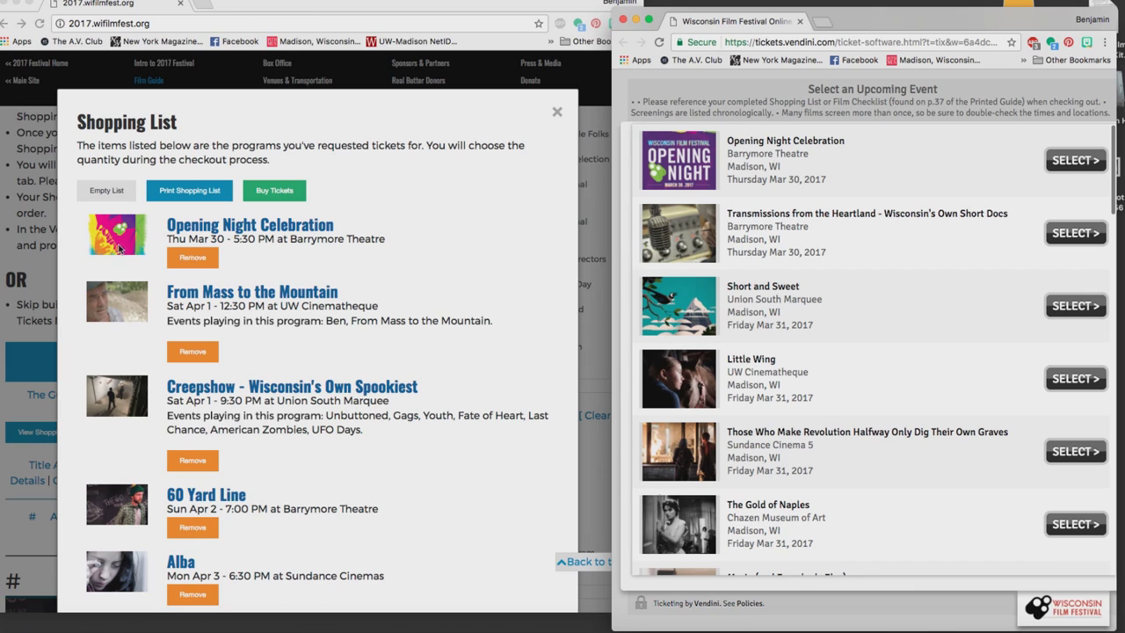
Choose 2 regular Opening Night Celebration tickets, held at venue box office Will Call, and confirm.
left_click(1067, 161)
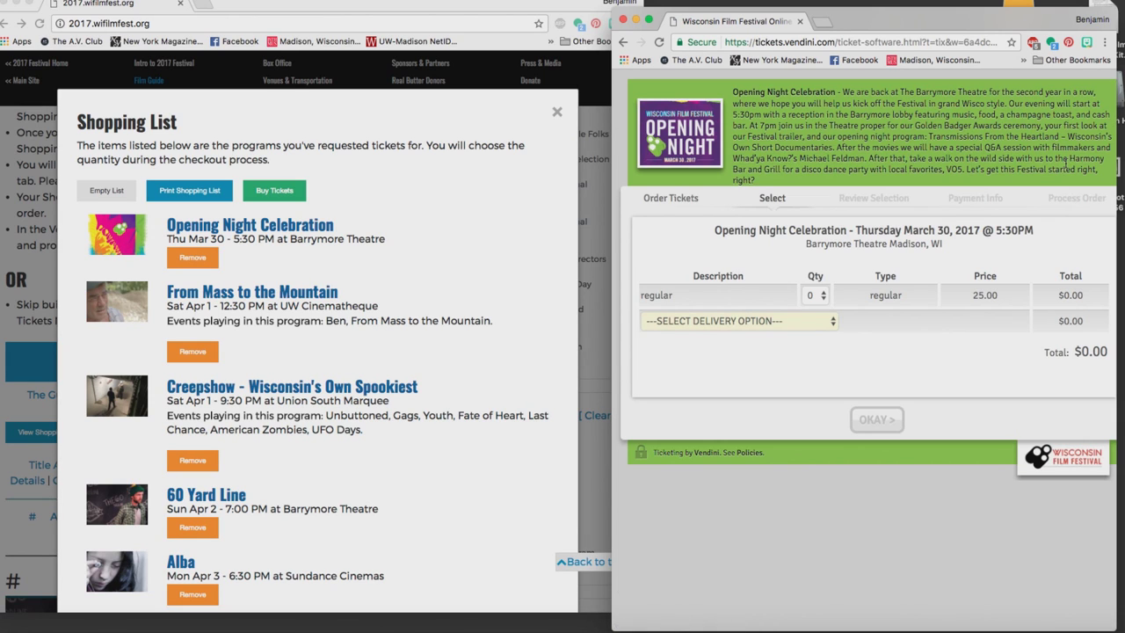
left_click(821, 299)
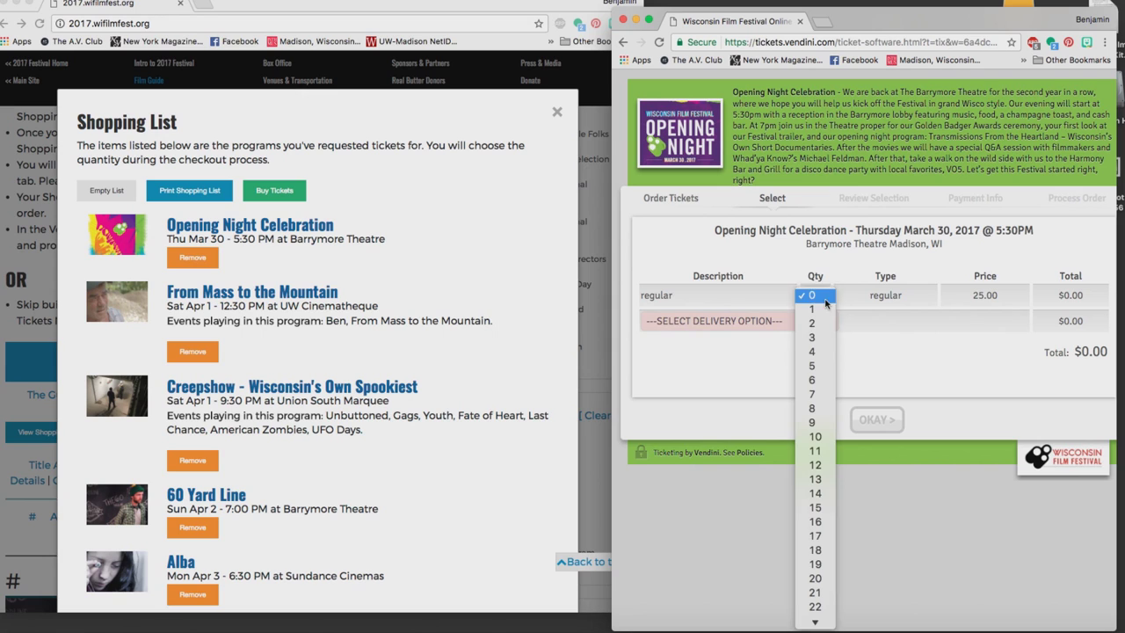
left_click(811, 325)
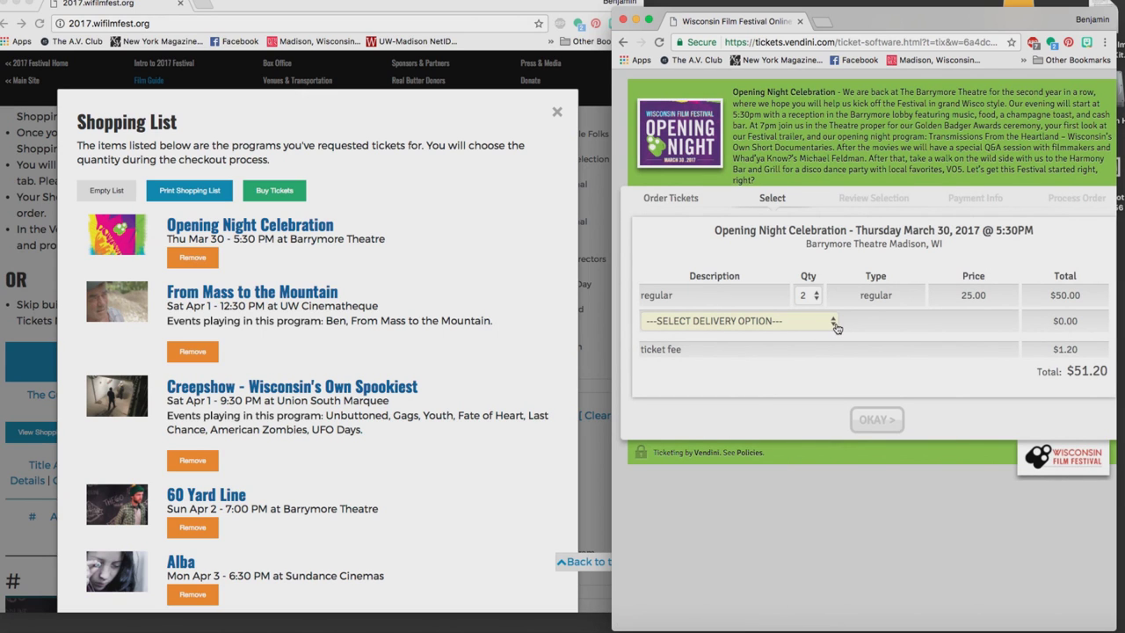
left_click(835, 323)
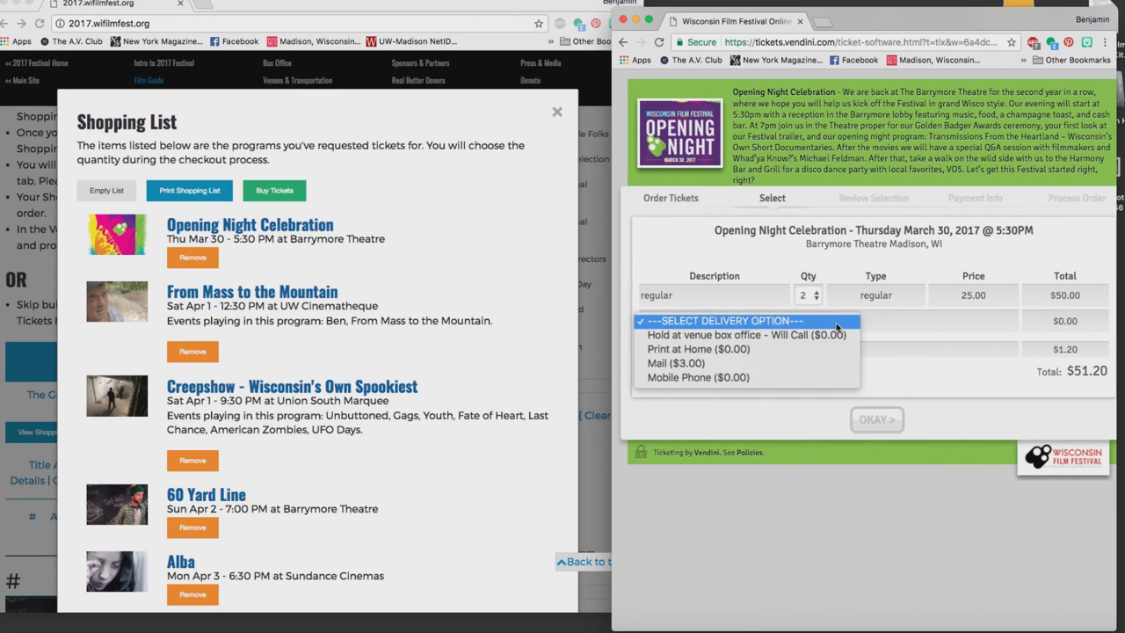
left_click(772, 336)
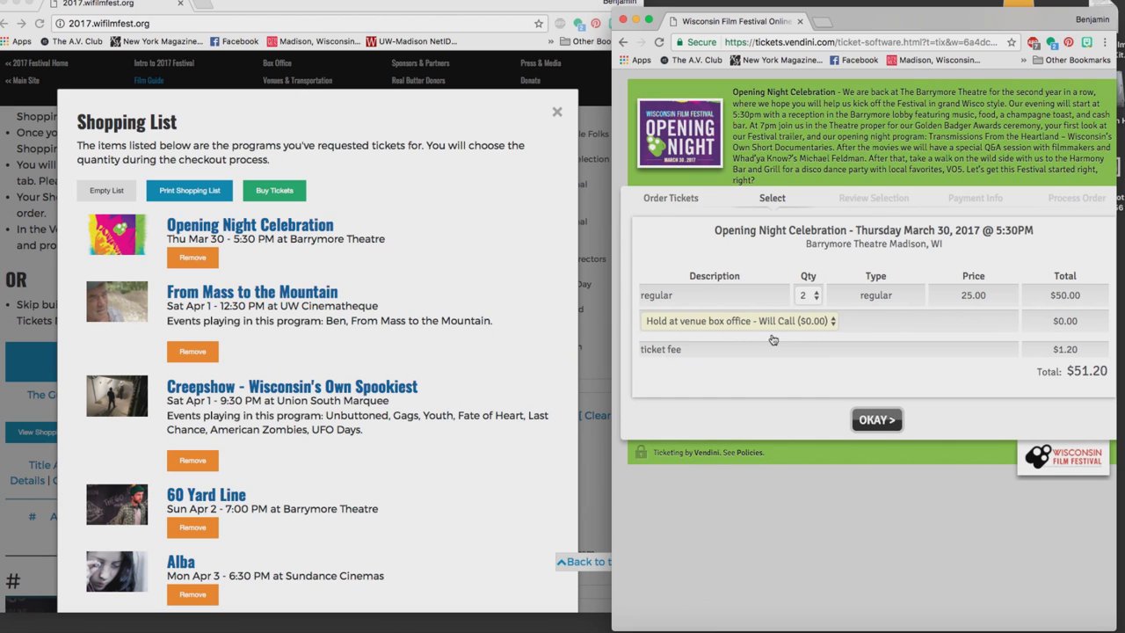
left_click(876, 421)
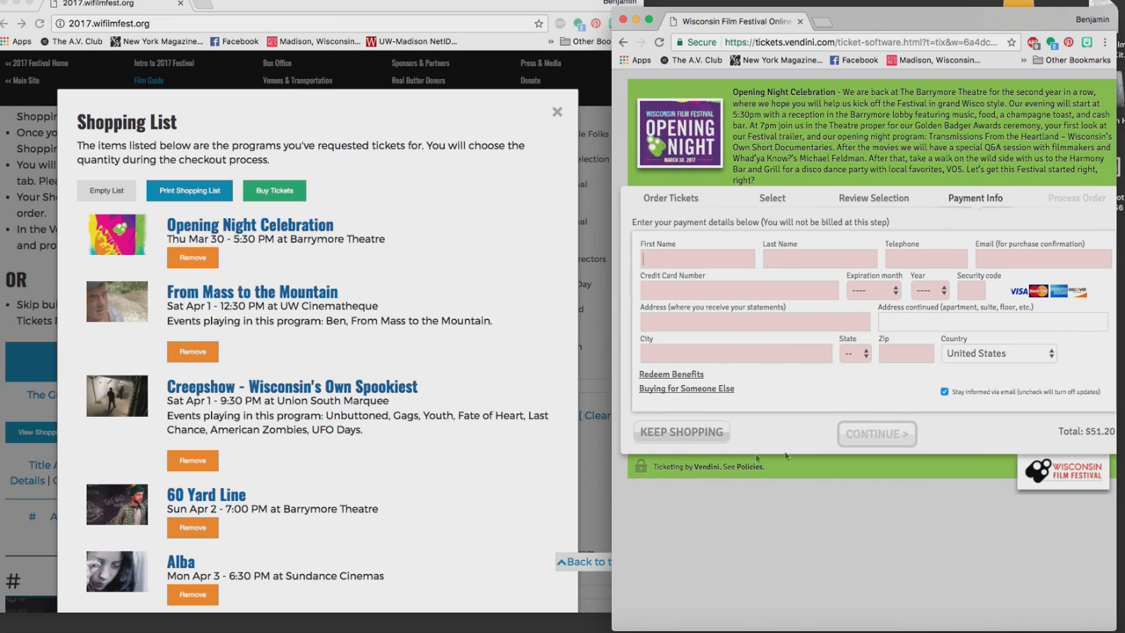
Go back to the upcoming screenings and open the ticket options for From Mass to the Mountain.
left_click(670, 436)
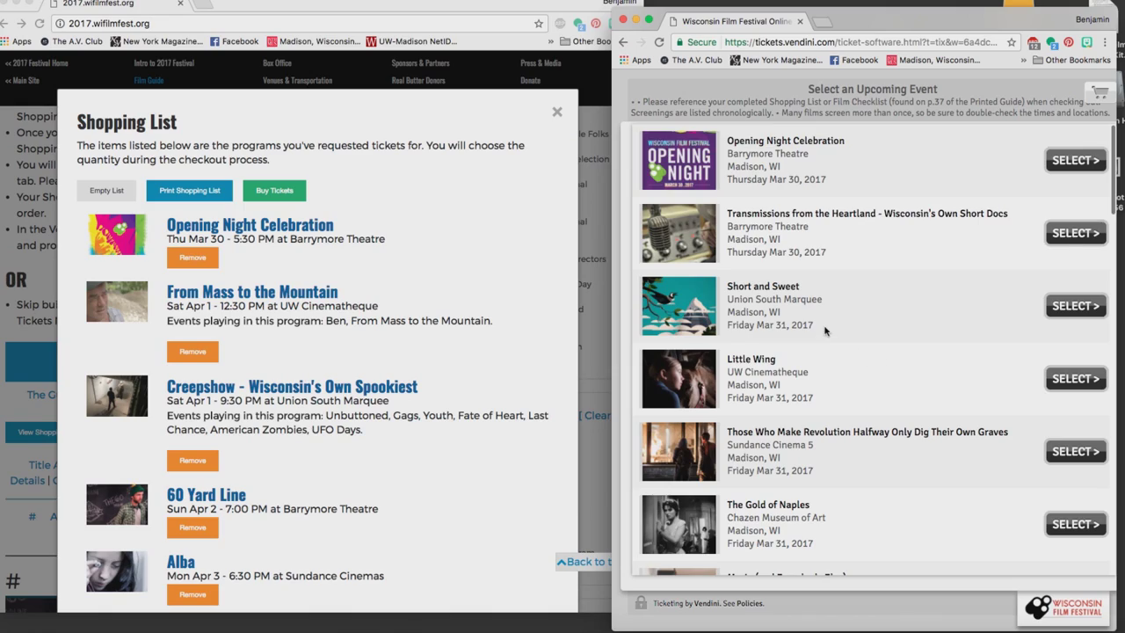
scroll(825, 330, "down", 5)
scroll(825, 330, "down", 10)
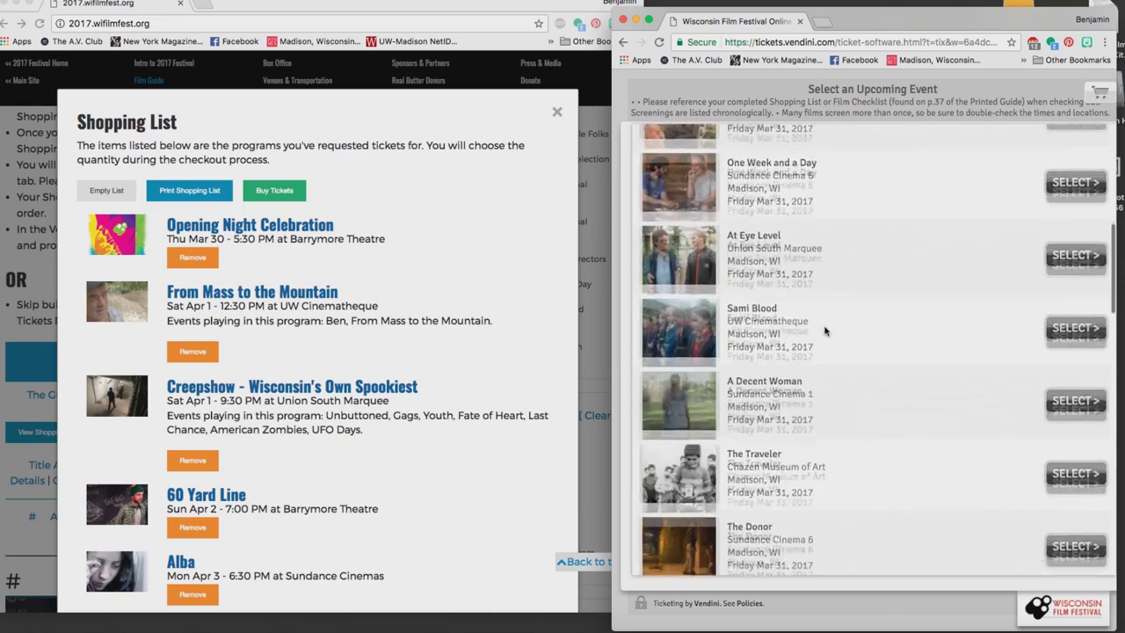
scroll(824, 331, "down", 5)
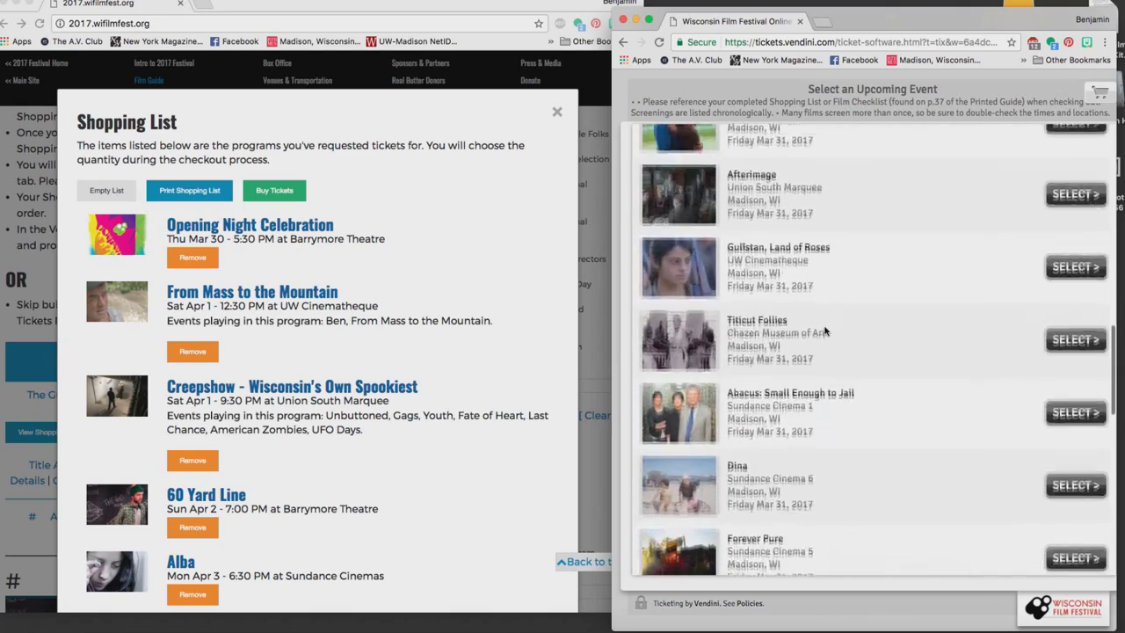
scroll(824, 330, "down", 8)
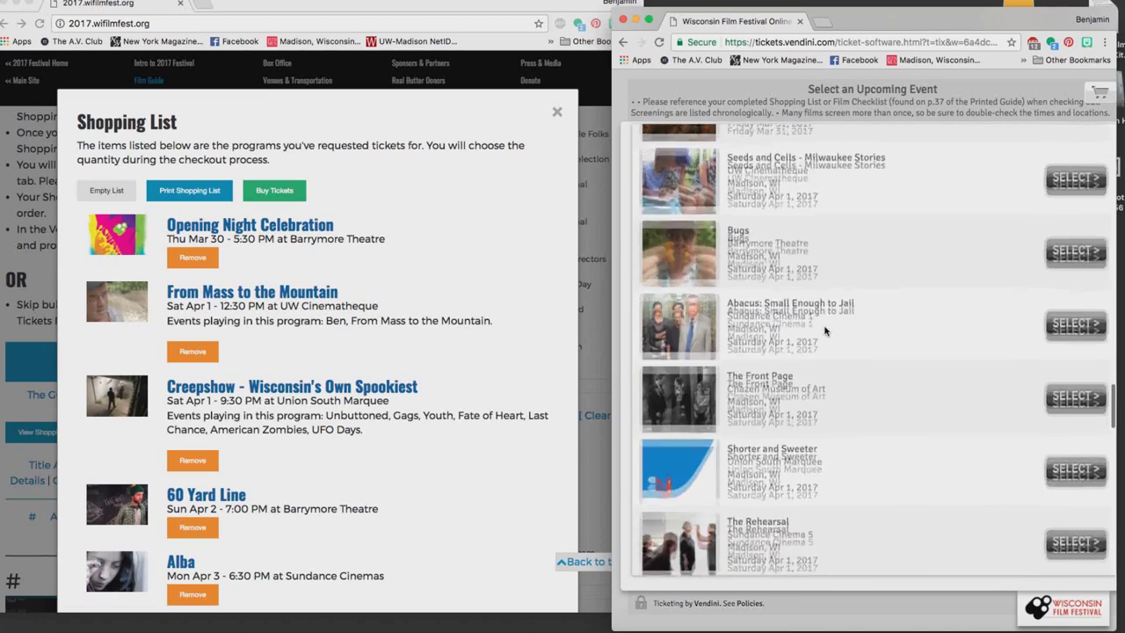
scroll(824, 331, "down", 5)
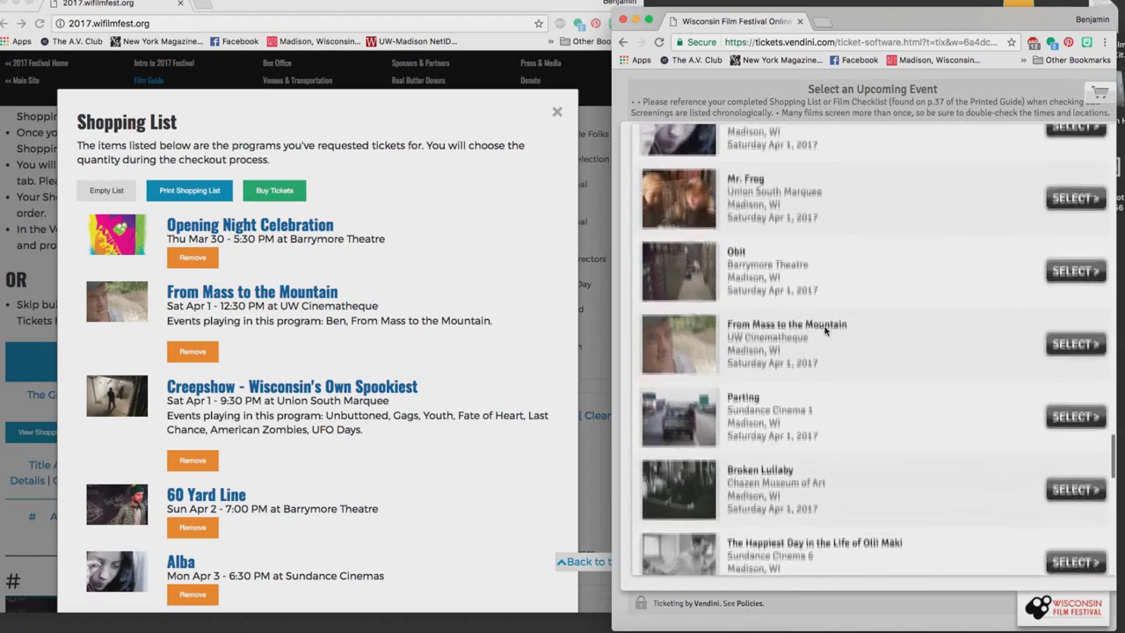
left_click(1076, 343)
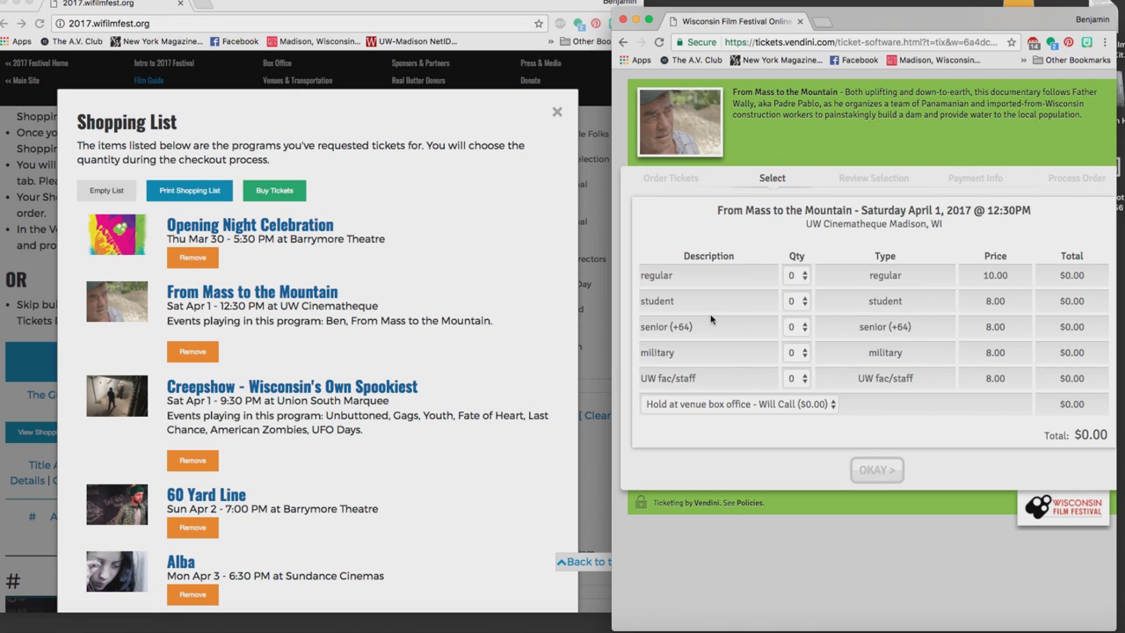
Order two regular and one senior (+64) ticket and add them to the order ($29.80).
left_click(796, 277)
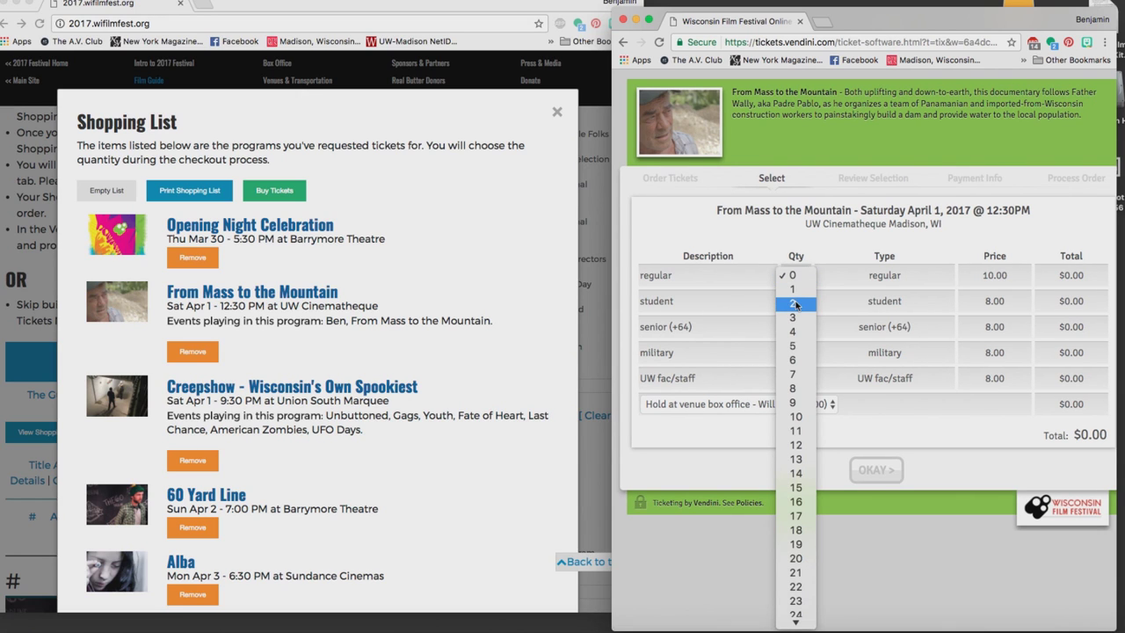
left_click(795, 304)
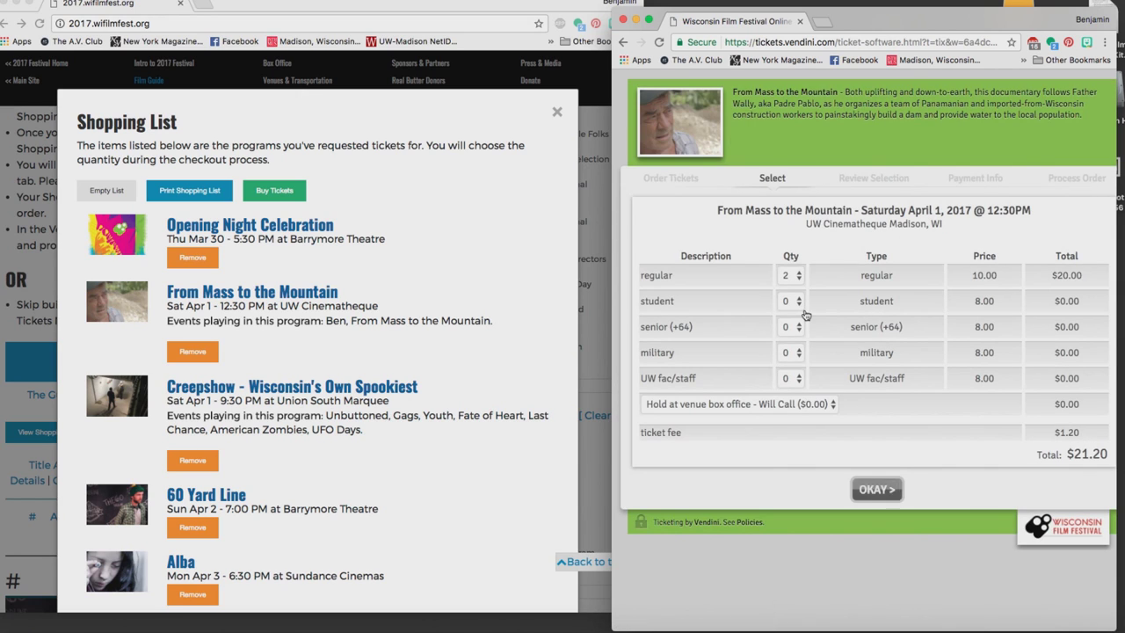
left_click(798, 333)
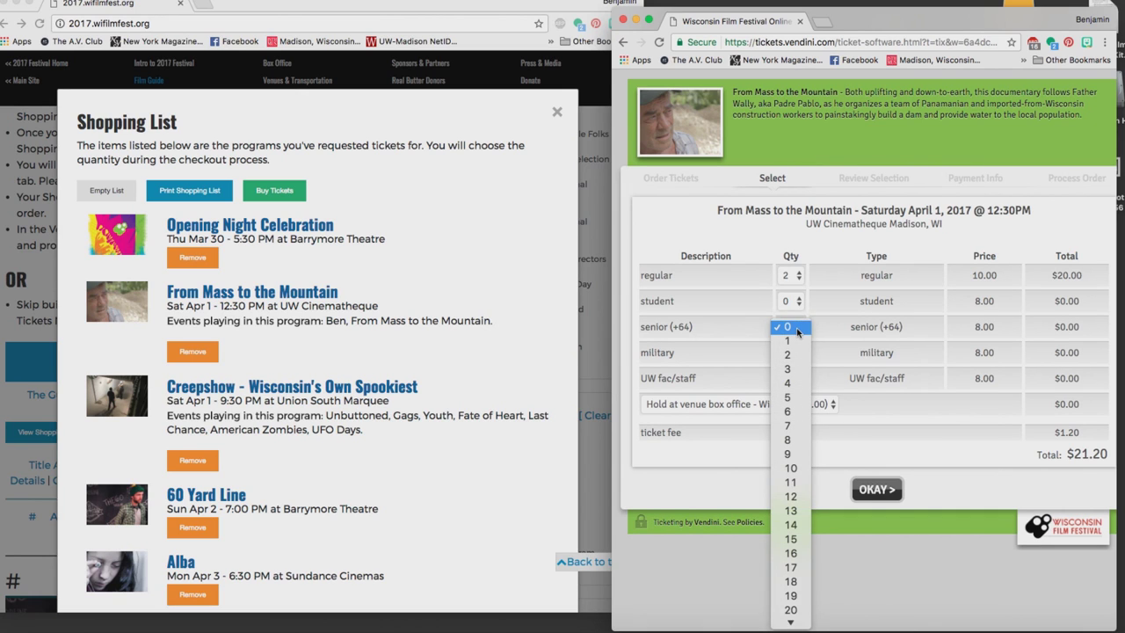
left_click(789, 342)
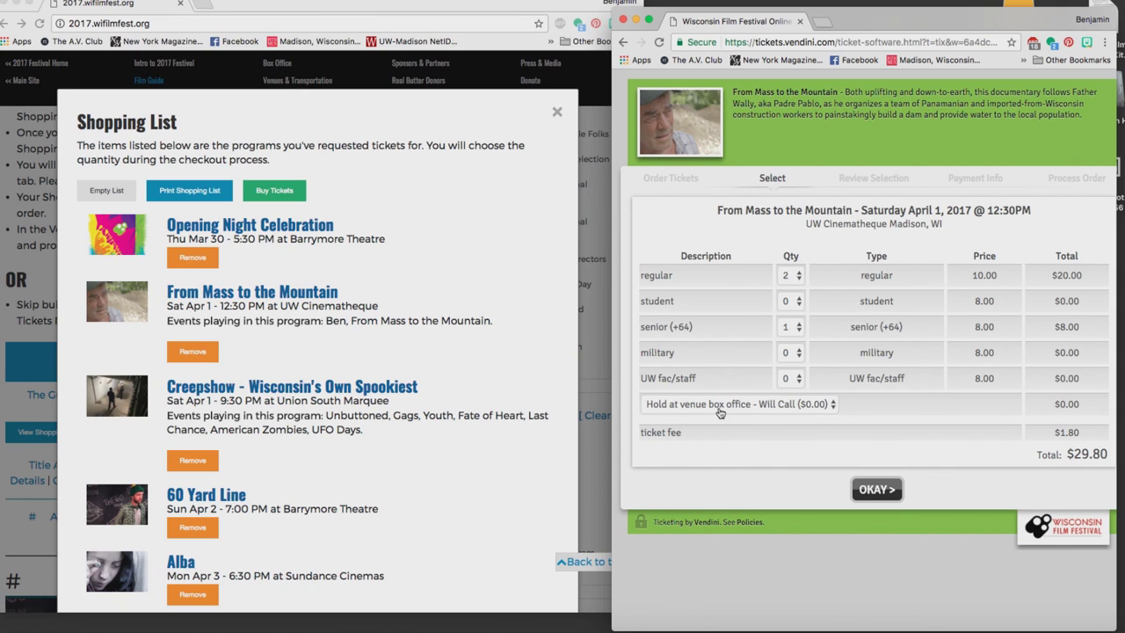
left_click(874, 490)
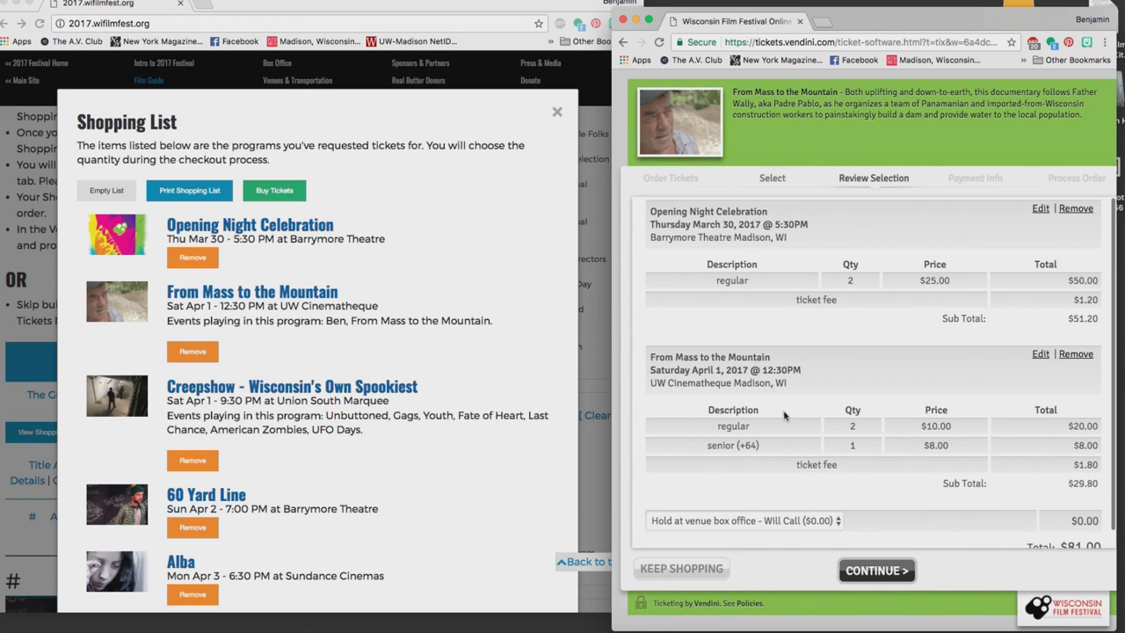
Return to the screenings list and open the ticket options for Creepshow - Wisconsin's Own Spookiest.
left_click(681, 568)
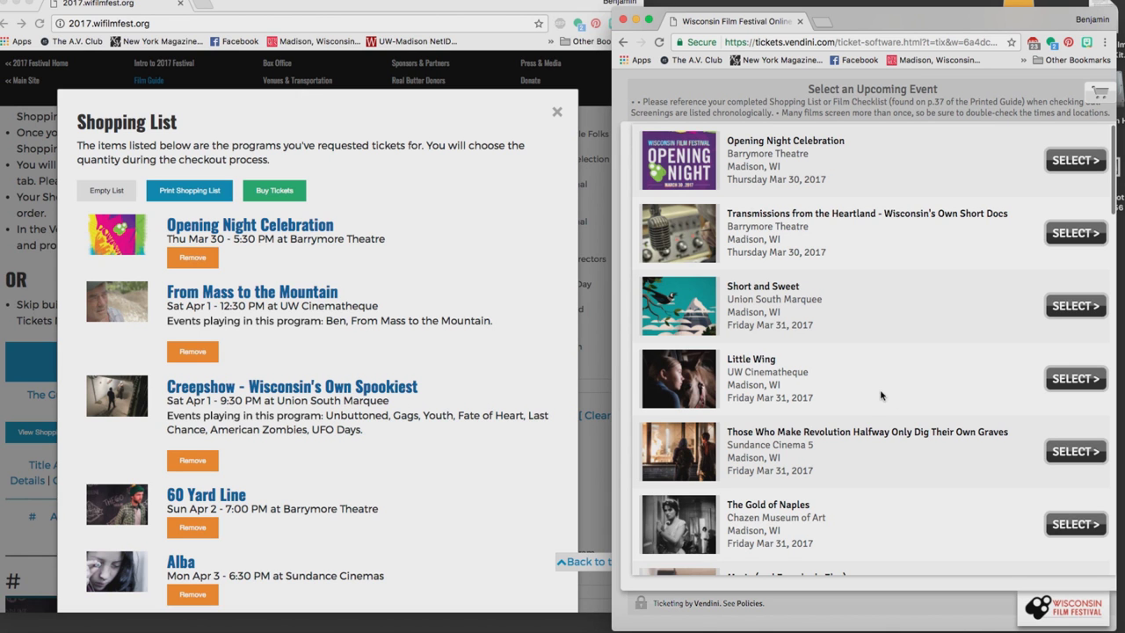
scroll(882, 395, "down", 10)
scroll(882, 394, "down", 10)
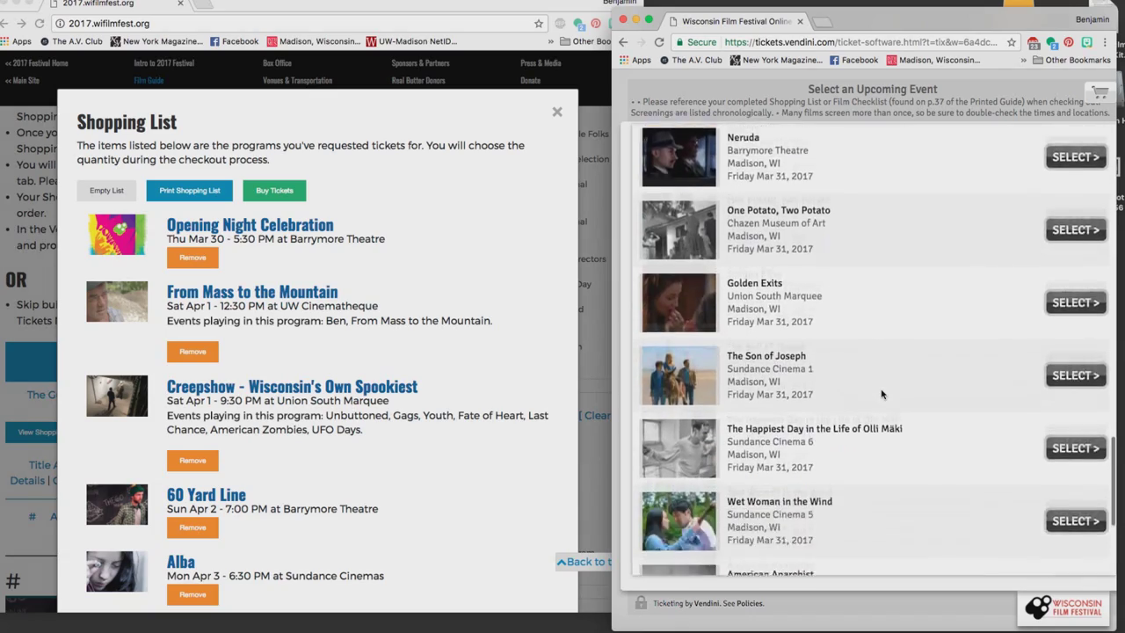
scroll(882, 395, "down", 10)
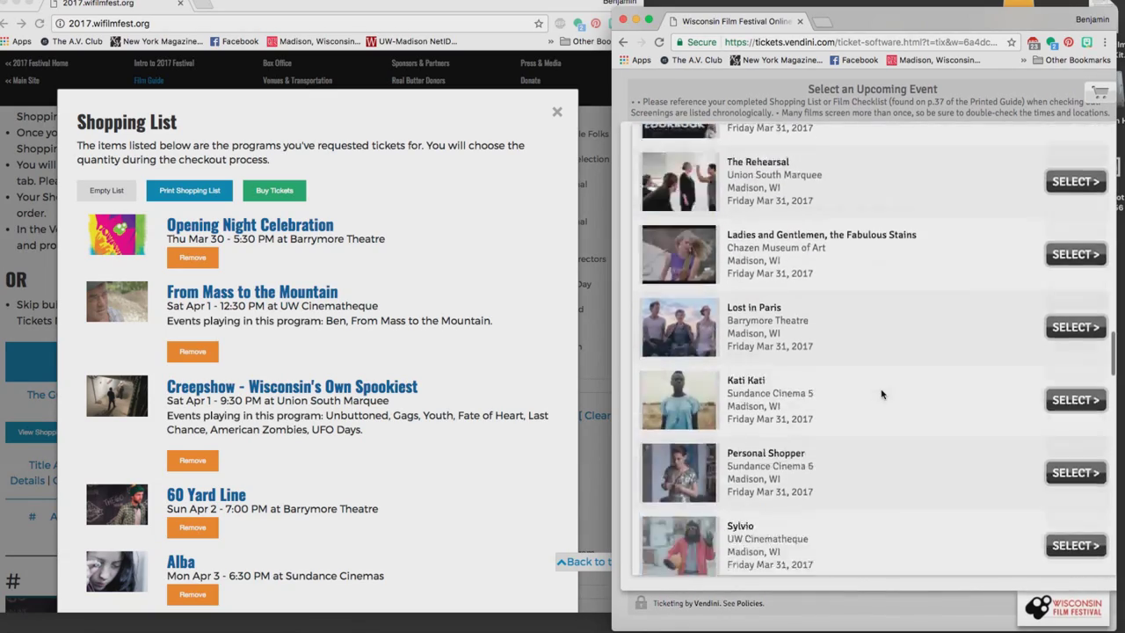
scroll(882, 395, "down", 10)
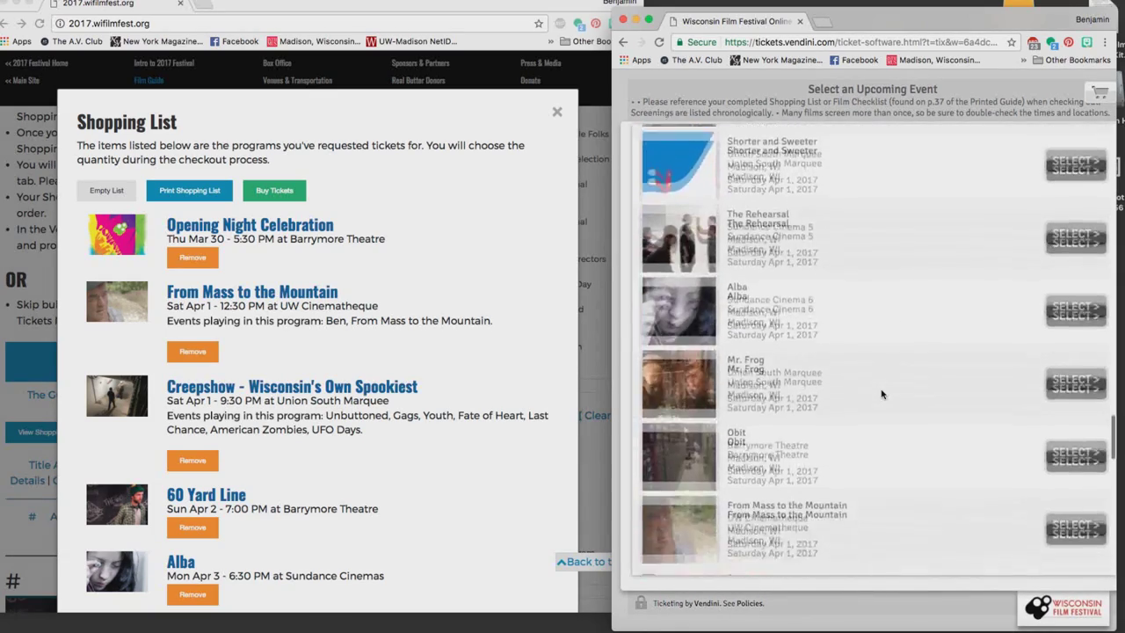
scroll(882, 394, "down", 10)
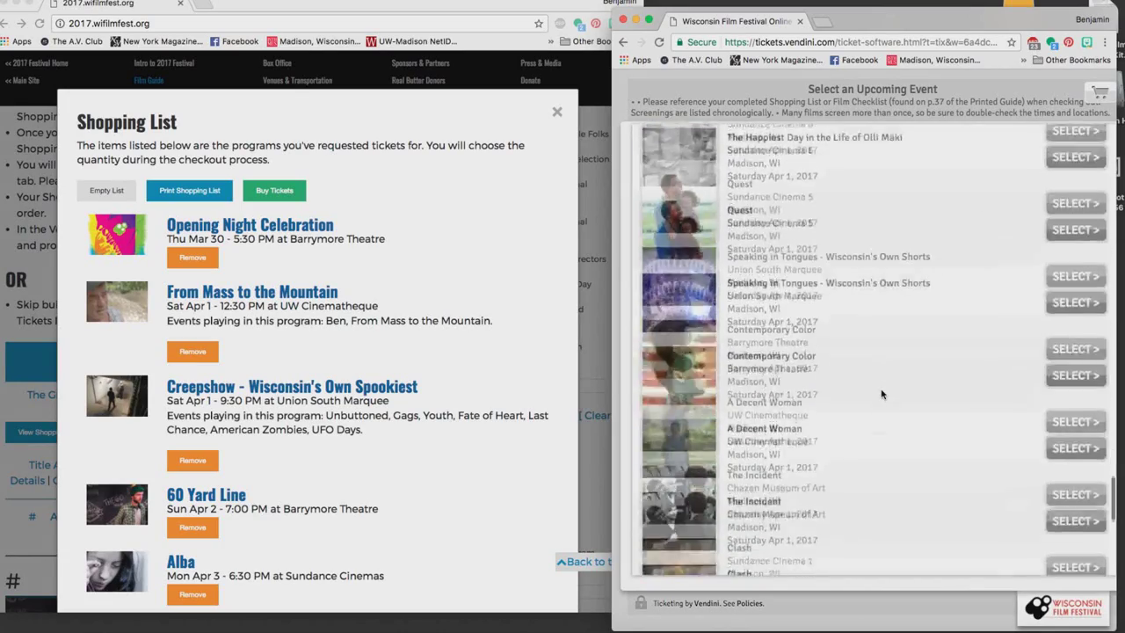
scroll(882, 395, "down", 10)
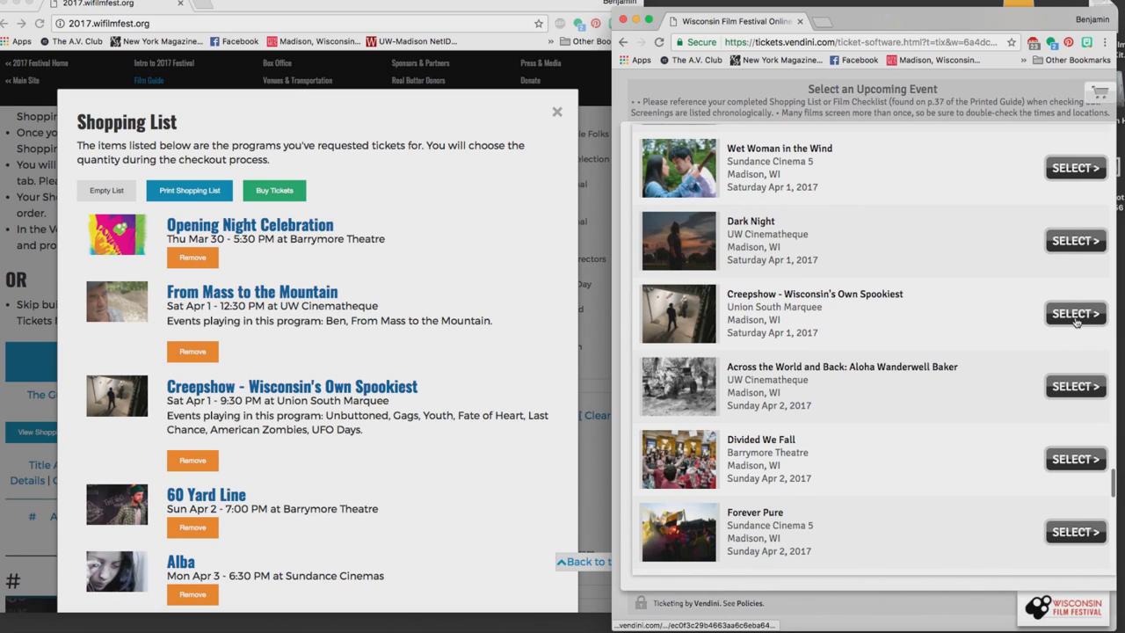
left_click(1075, 314)
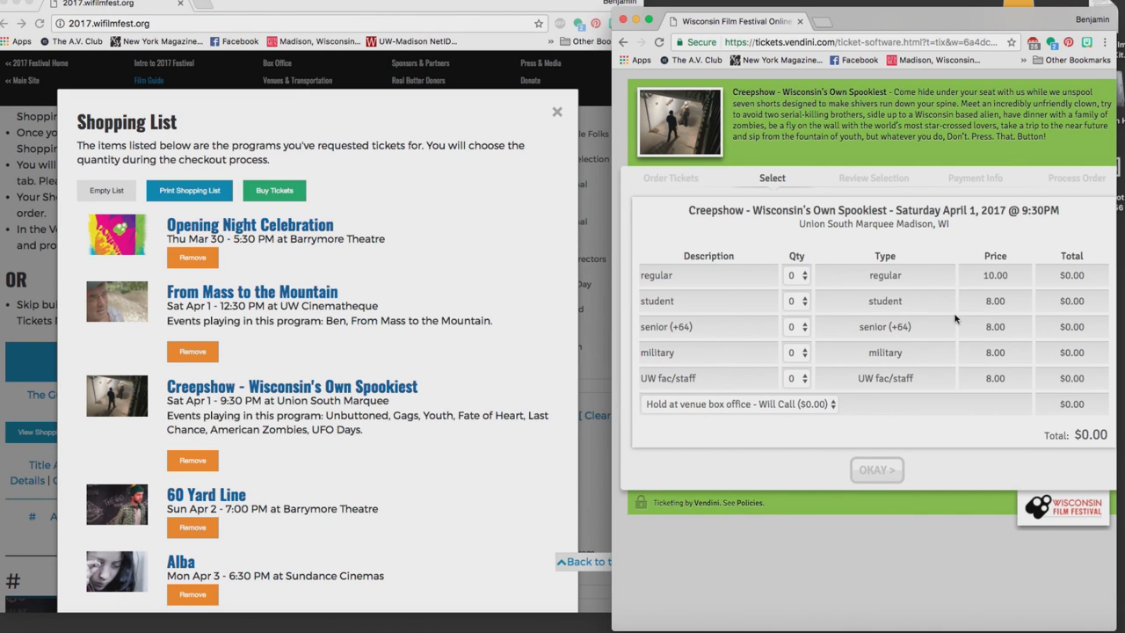
Add one regular Creepshow ticket ($10.60), bringing the order total to $91.60.
left_click(798, 276)
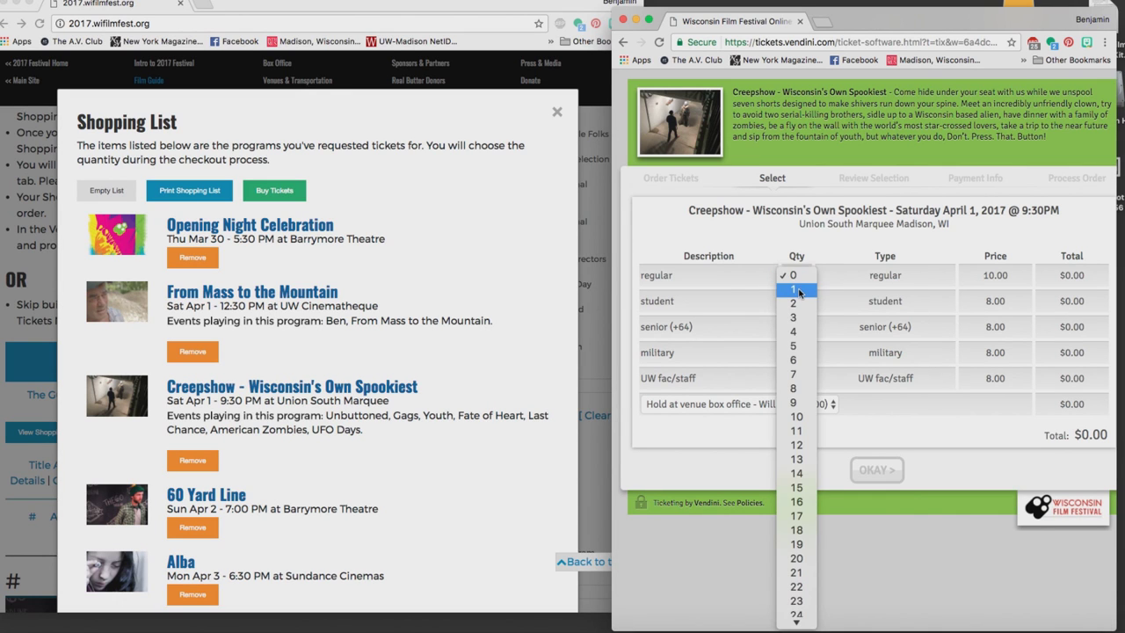
left_click(796, 290)
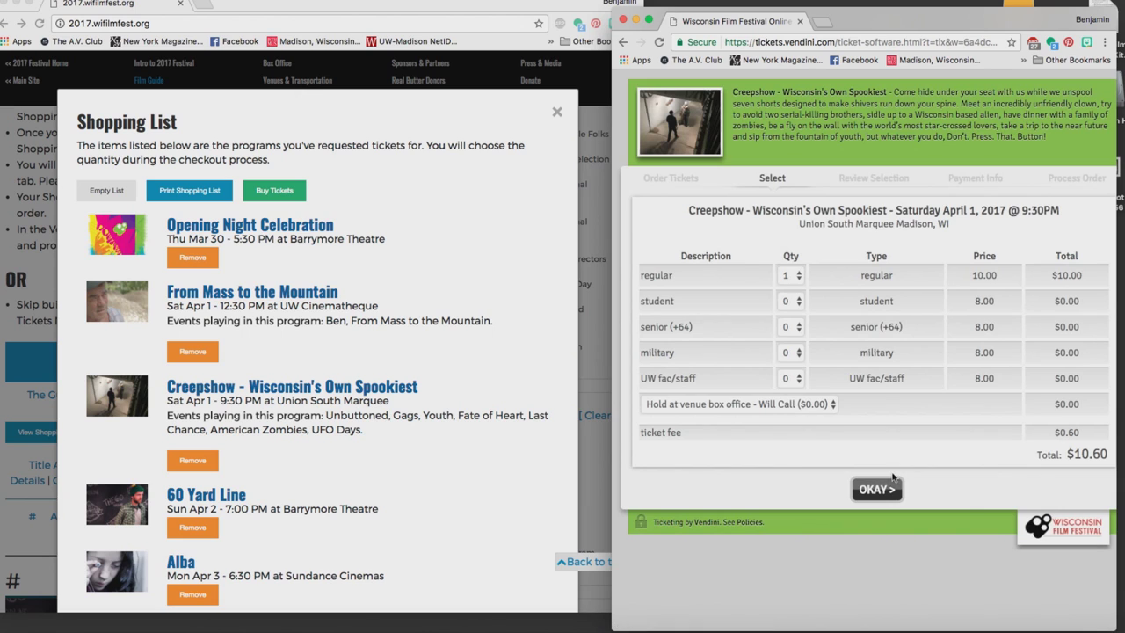
left_click(889, 489)
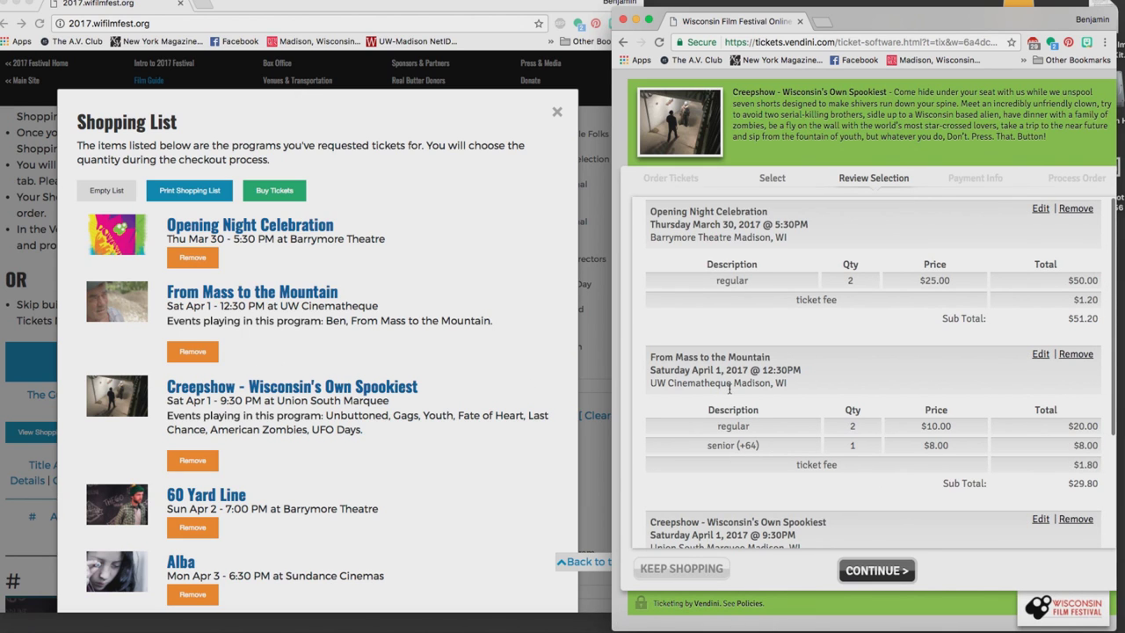
scroll(728, 389, "down", 5)
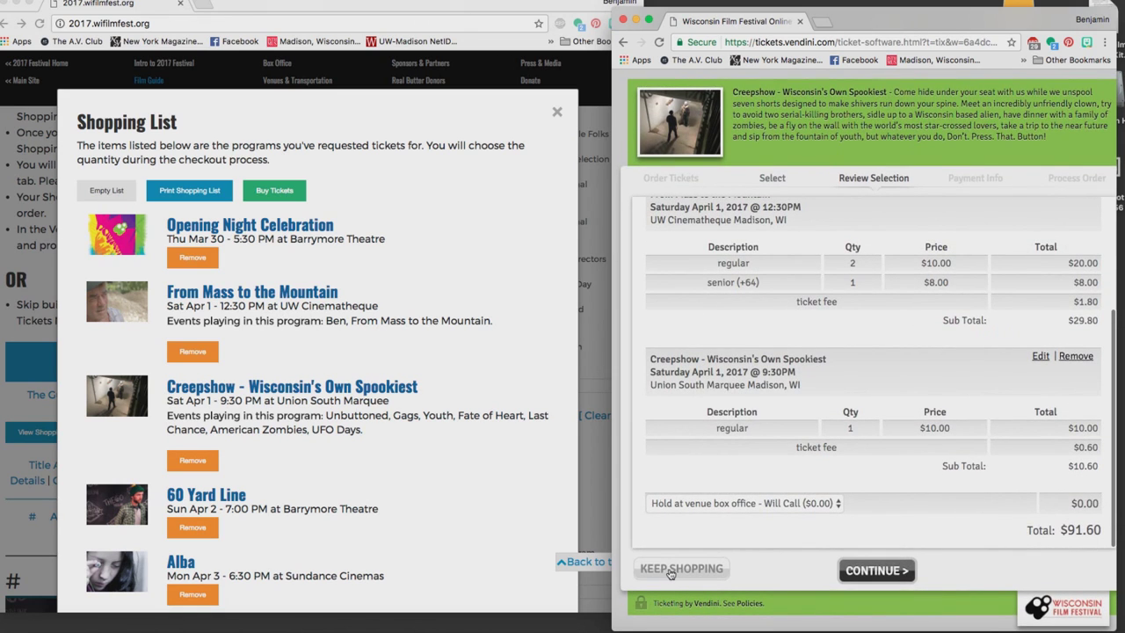
Return to the upcoming events and open the ticket options for The 60 Yard Line.
left_click(670, 569)
scroll(431, 403, "down", 3)
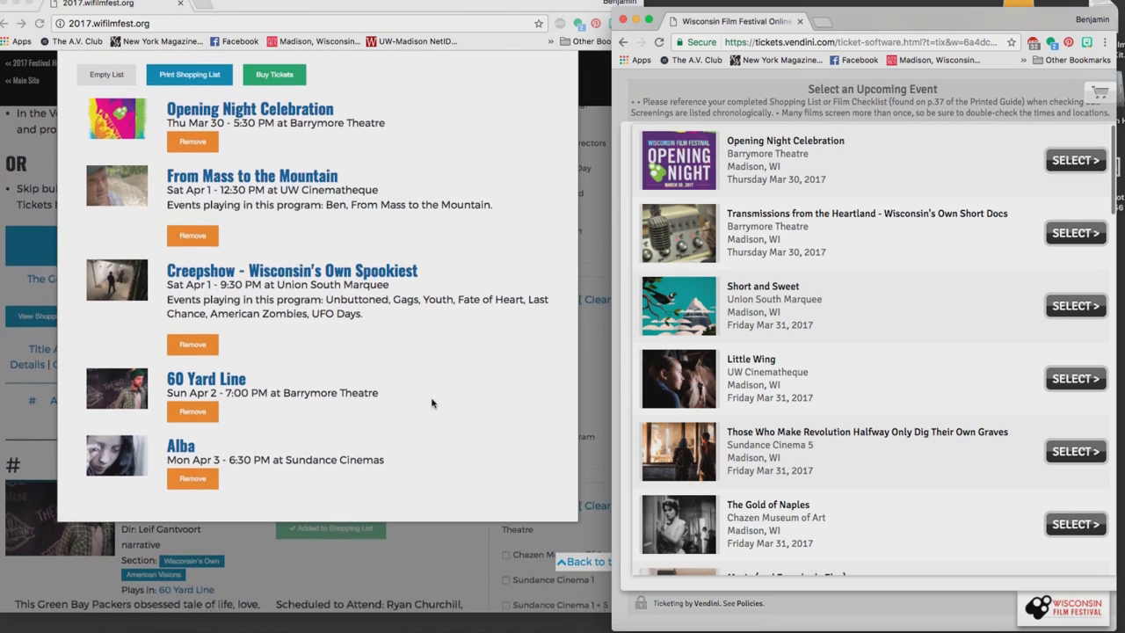
scroll(884, 345, "down", 15)
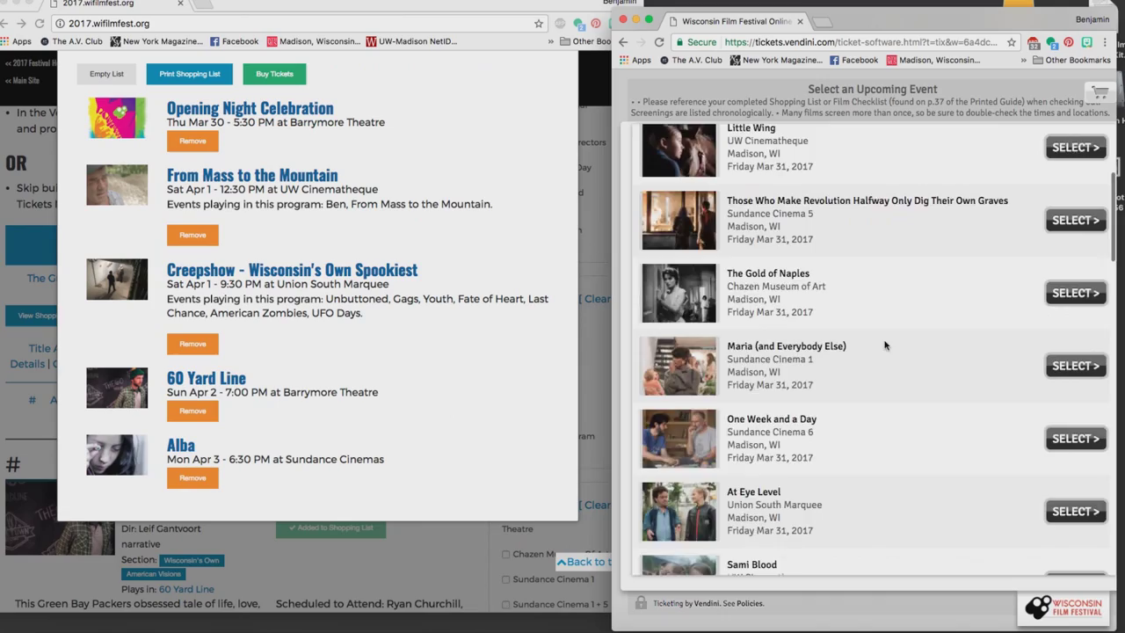
scroll(885, 345, "down", 15)
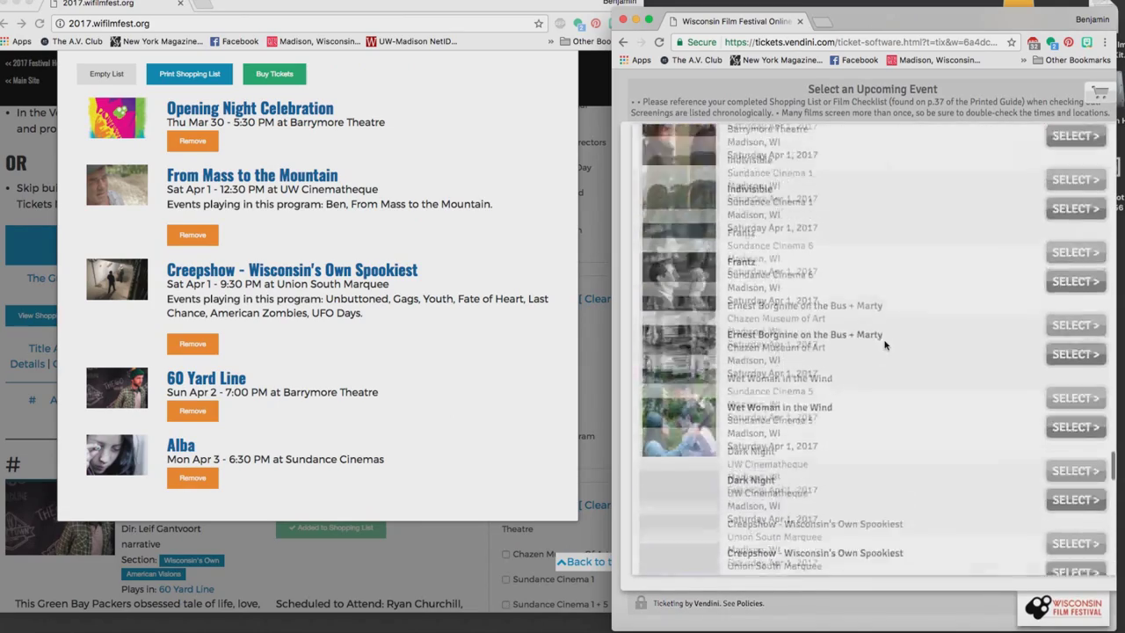
scroll(885, 345, "down", 15)
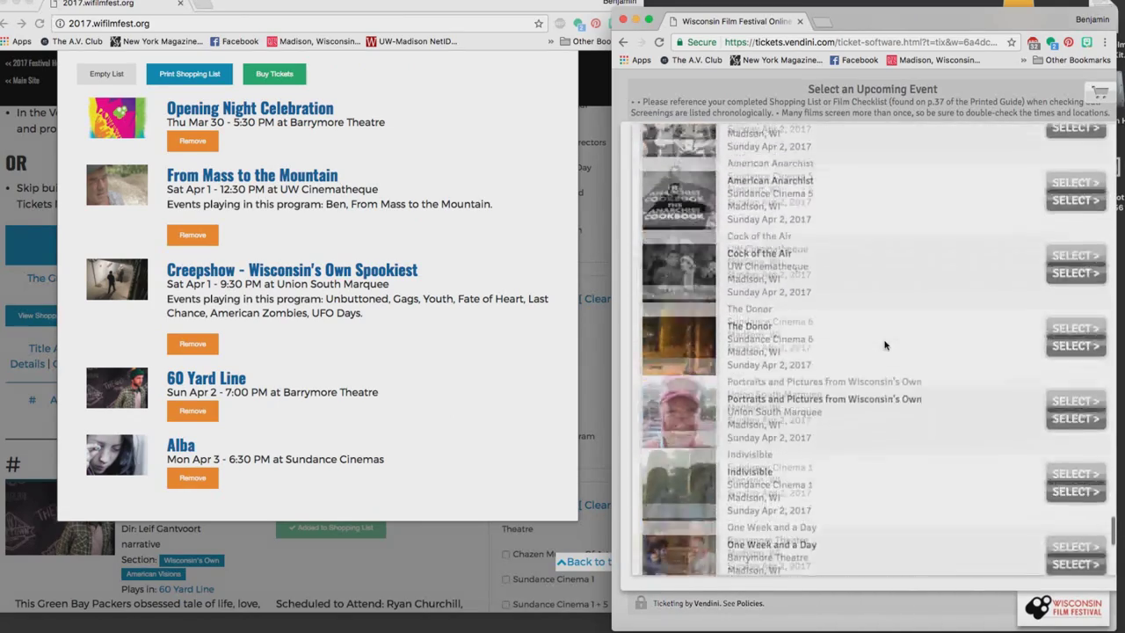
scroll(885, 346, "down", 8)
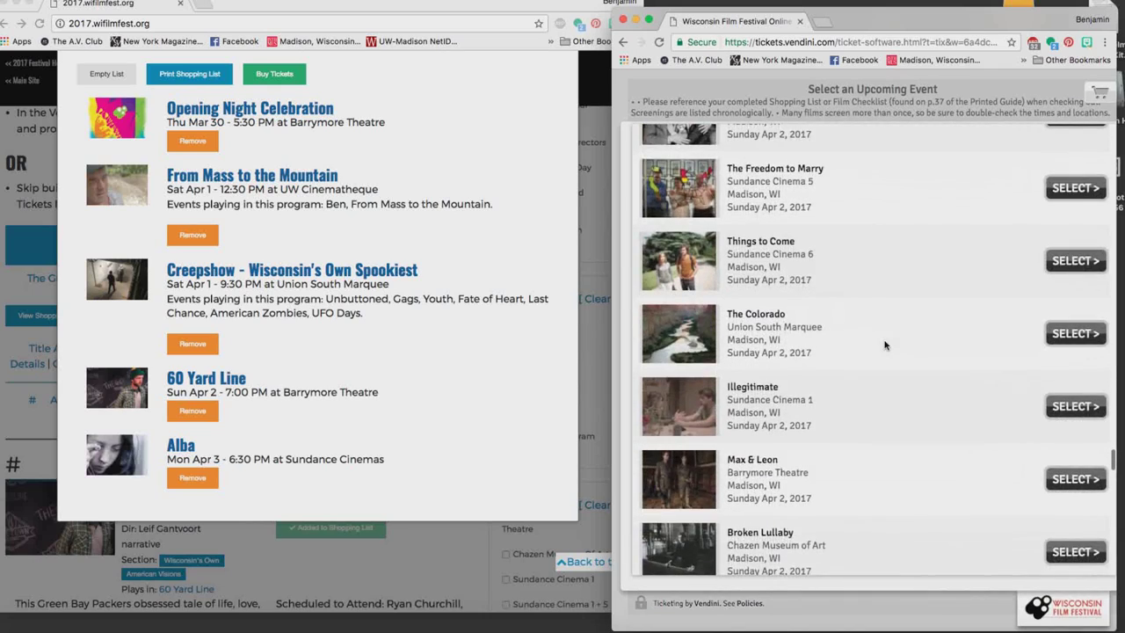
scroll(885, 345, "down", 5)
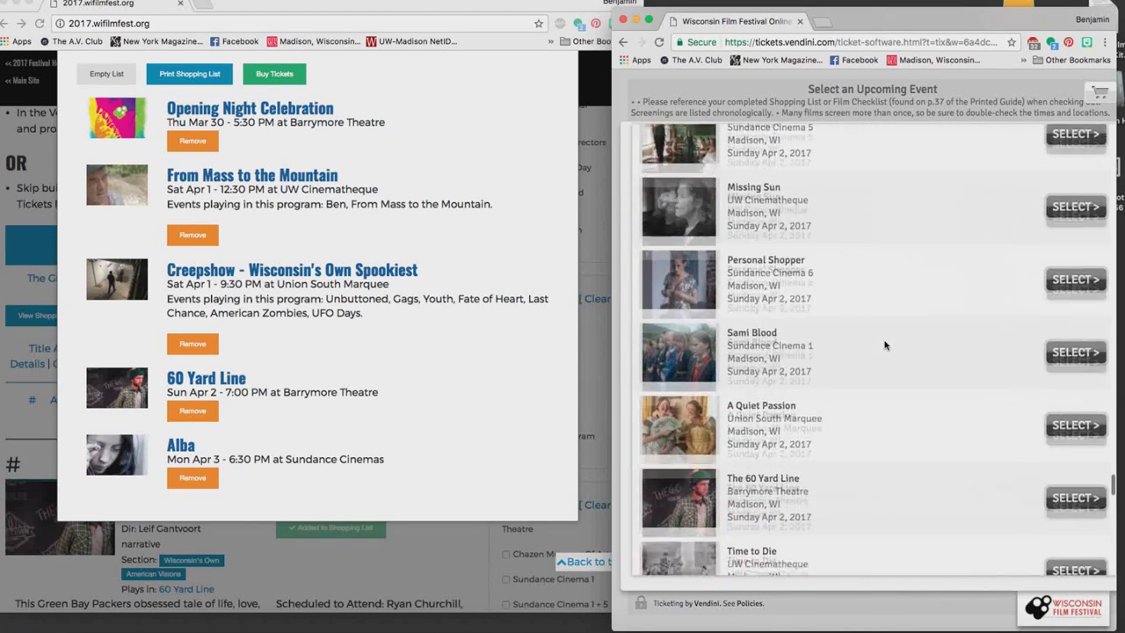
left_click(1074, 372)
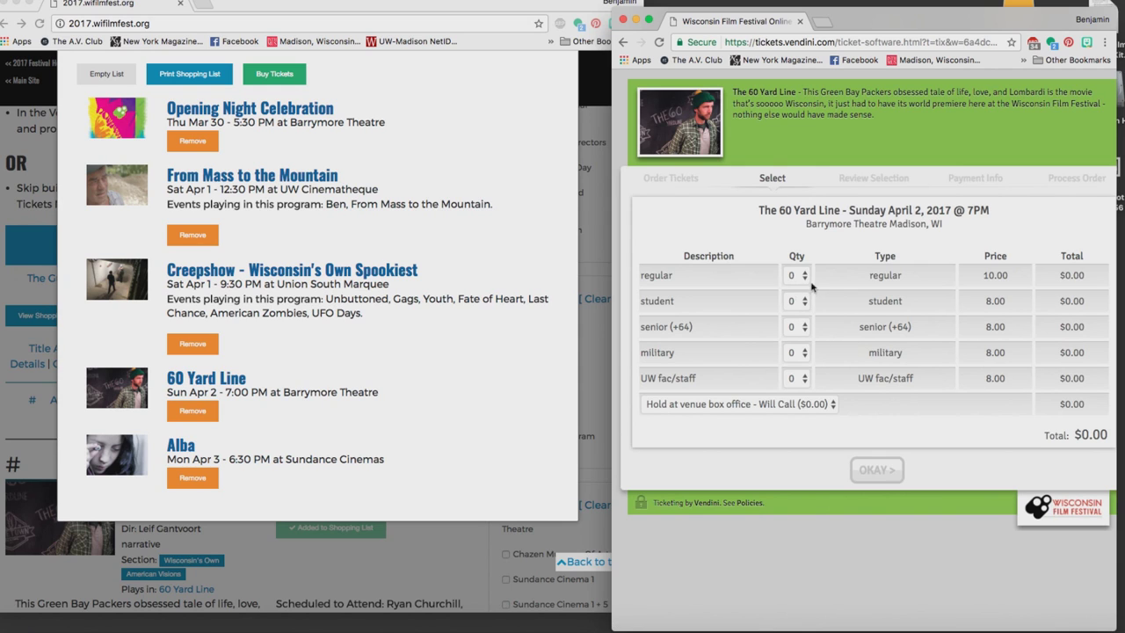
Add two regular The 60 Yard Line tickets ($21.20) to the order.
left_click(803, 276)
left_click(795, 304)
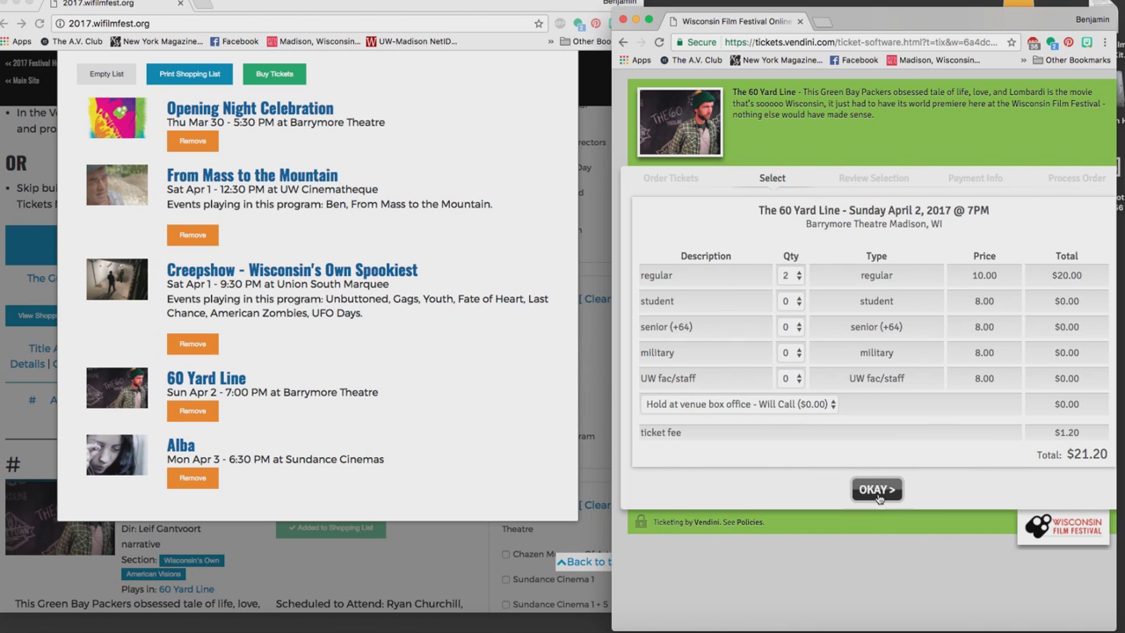
left_click(877, 492)
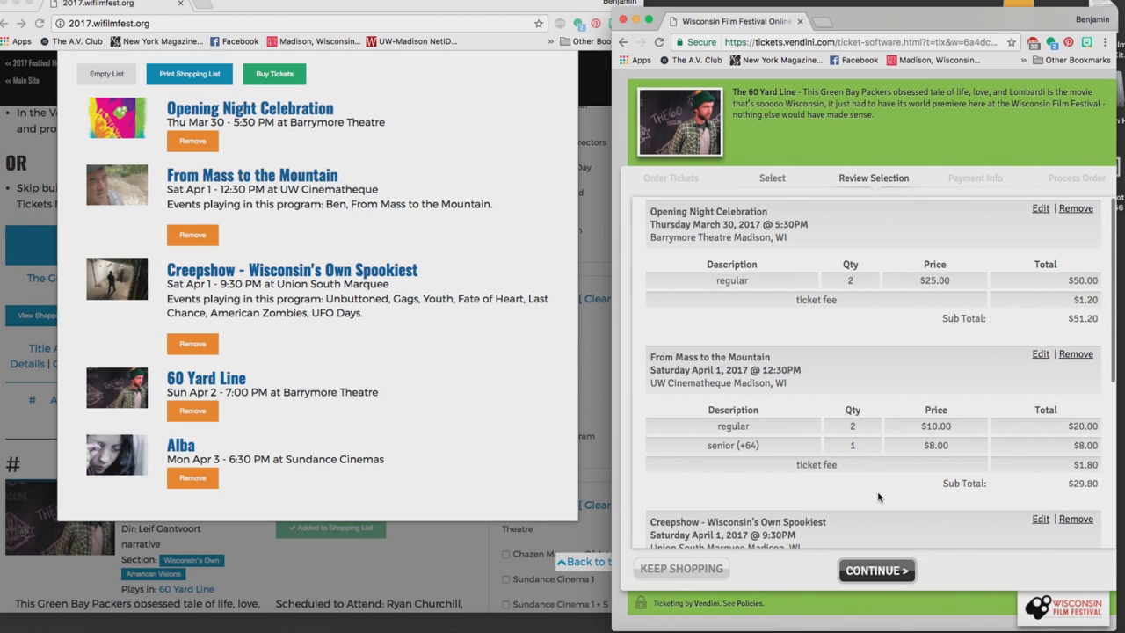
Edit The 60 Yard Line to four regular tickets ($42.40), making the order total $134.00.
scroll(884, 427, "down", 5)
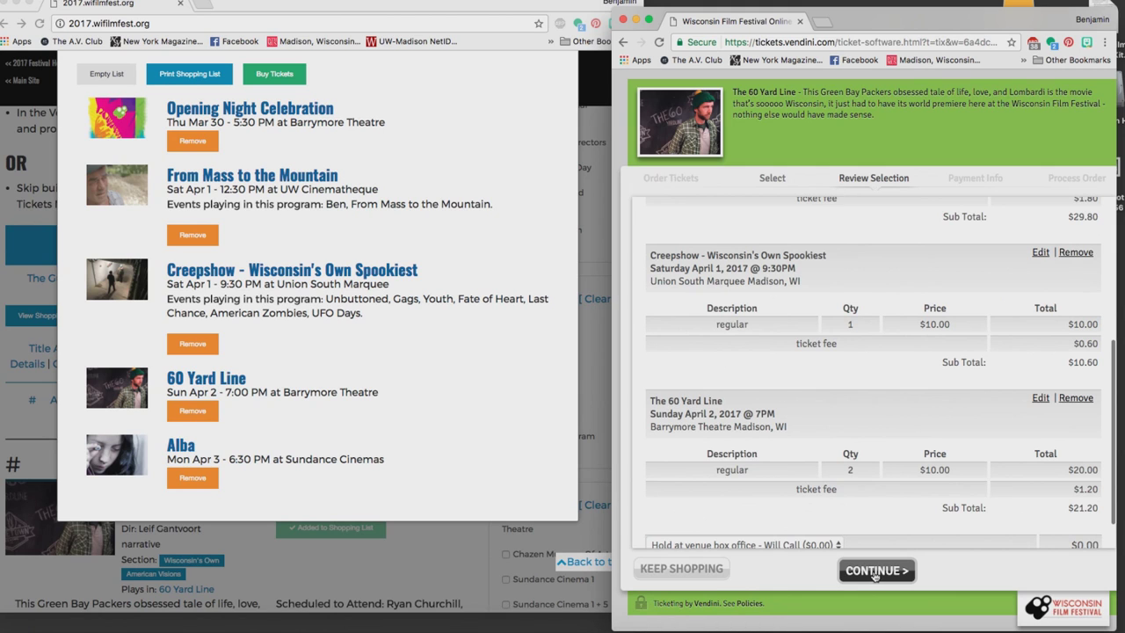
scroll(892, 466, "down", 1)
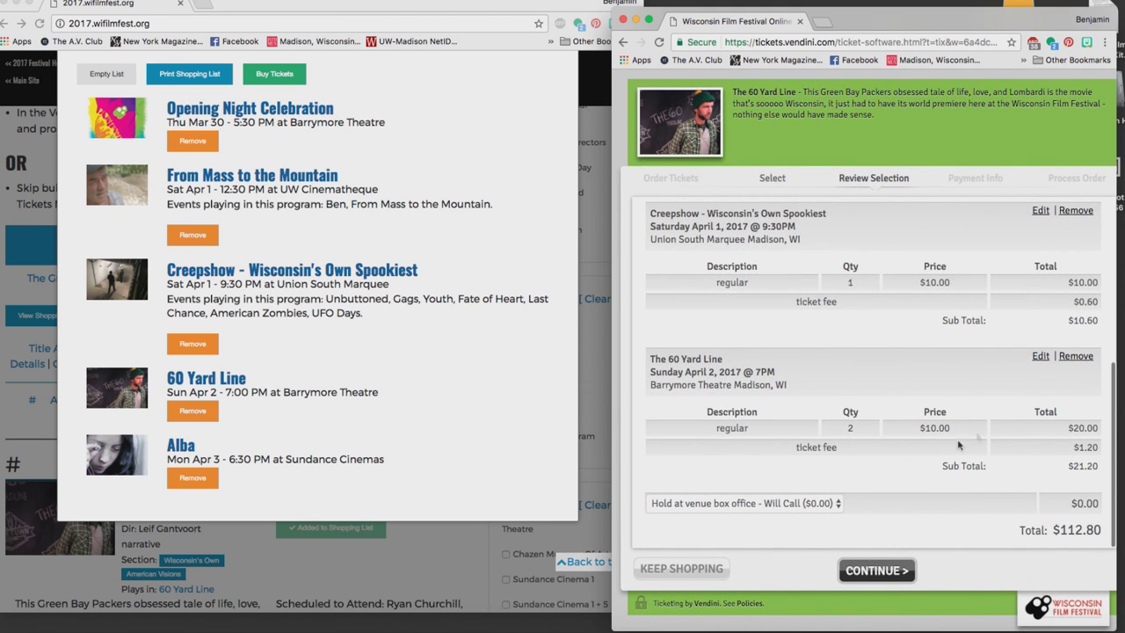
scroll(892, 457, "up", 3)
scroll(747, 461, "down", 3)
left_click(1040, 357)
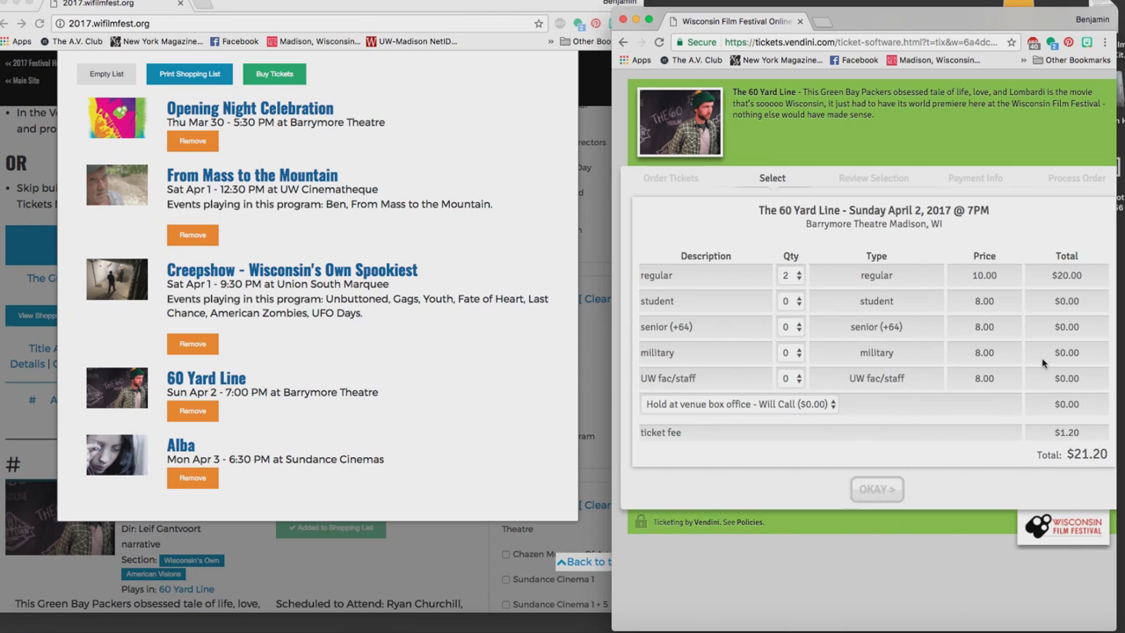
left_click(800, 281)
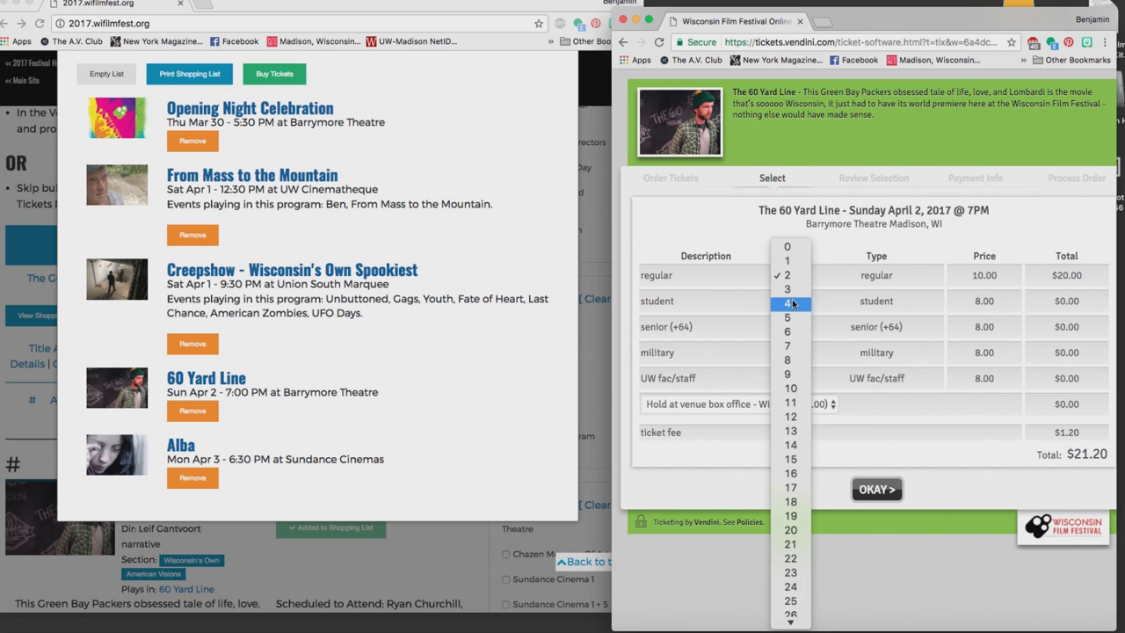
left_click(790, 303)
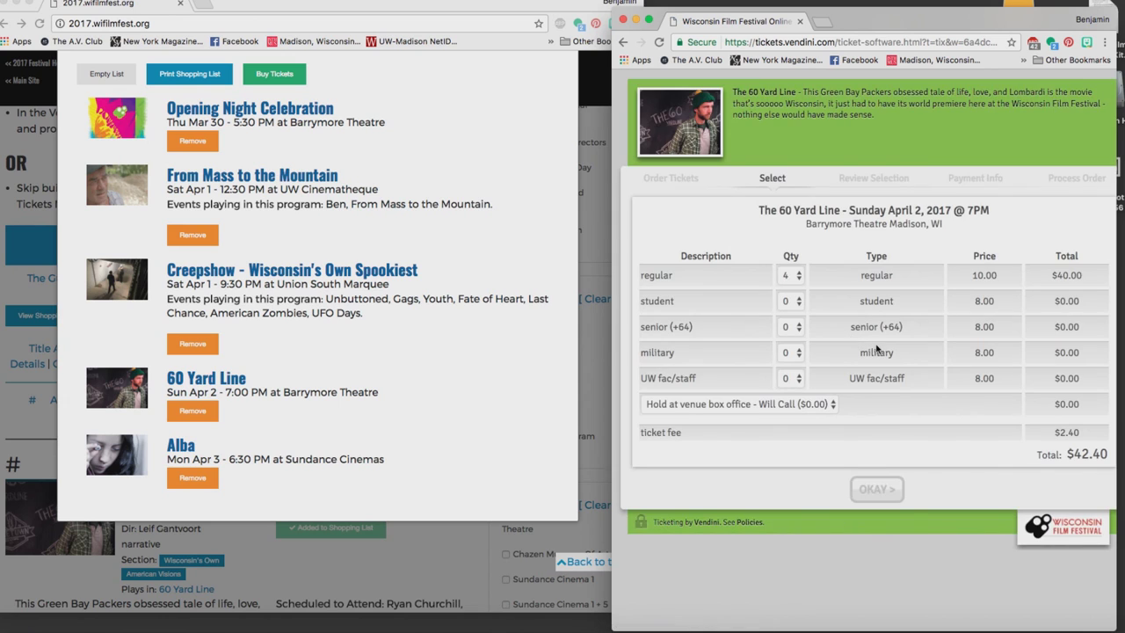
left_click(876, 490)
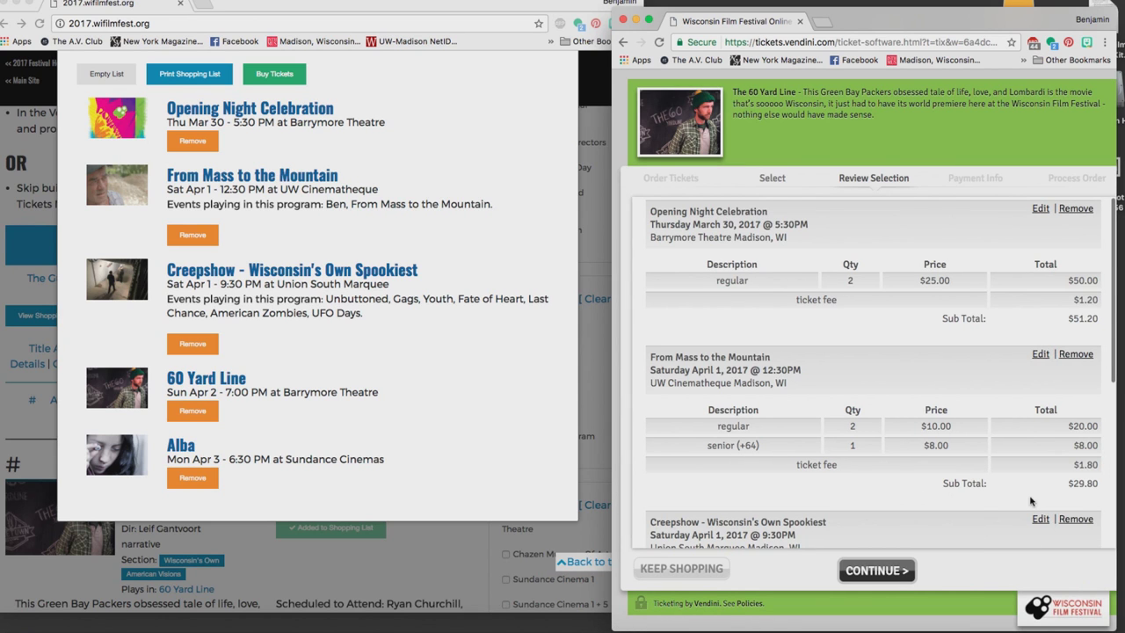
scroll(1073, 489, "down", 6)
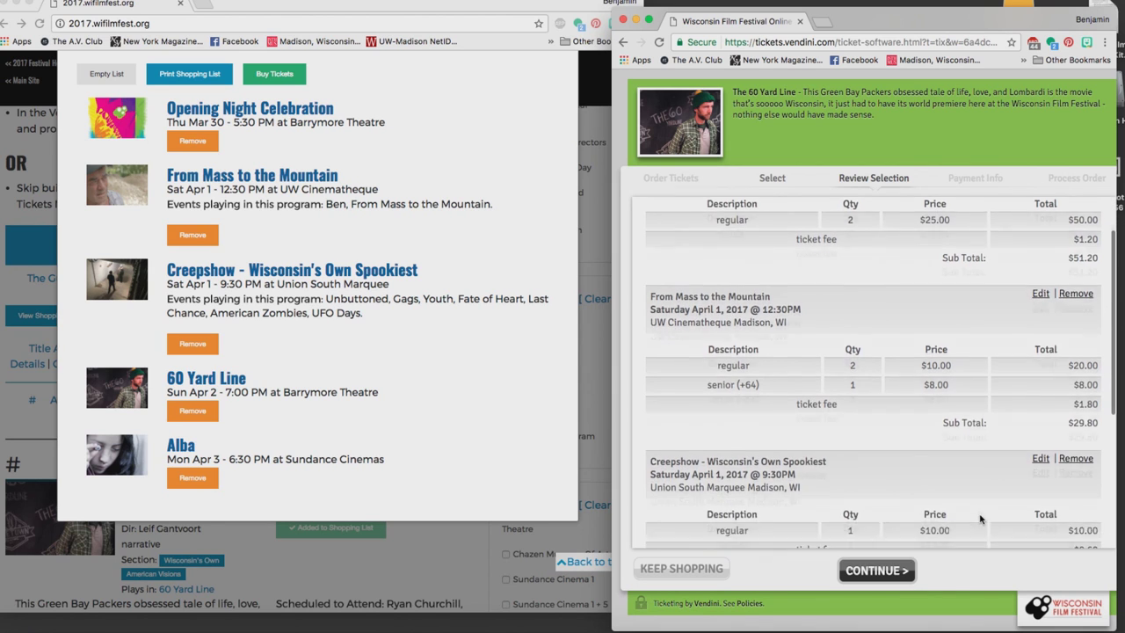
Continue to Payment Info for the $134.00 order and fill in the buyer's first and last name.
left_click(875, 567)
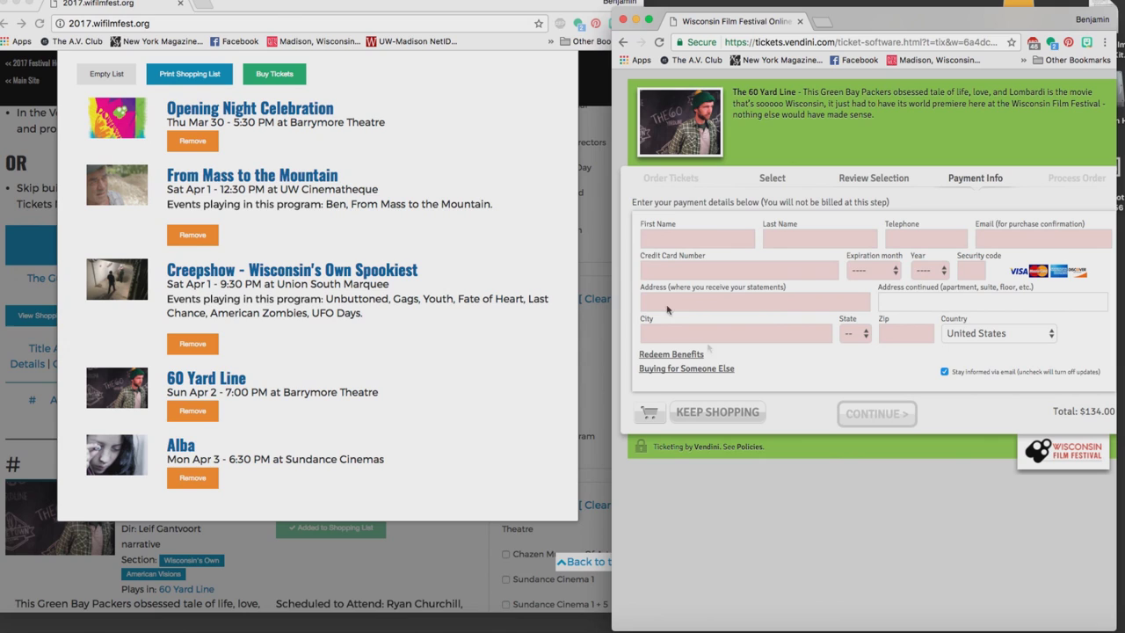
left_click(656, 239)
key("Tab")
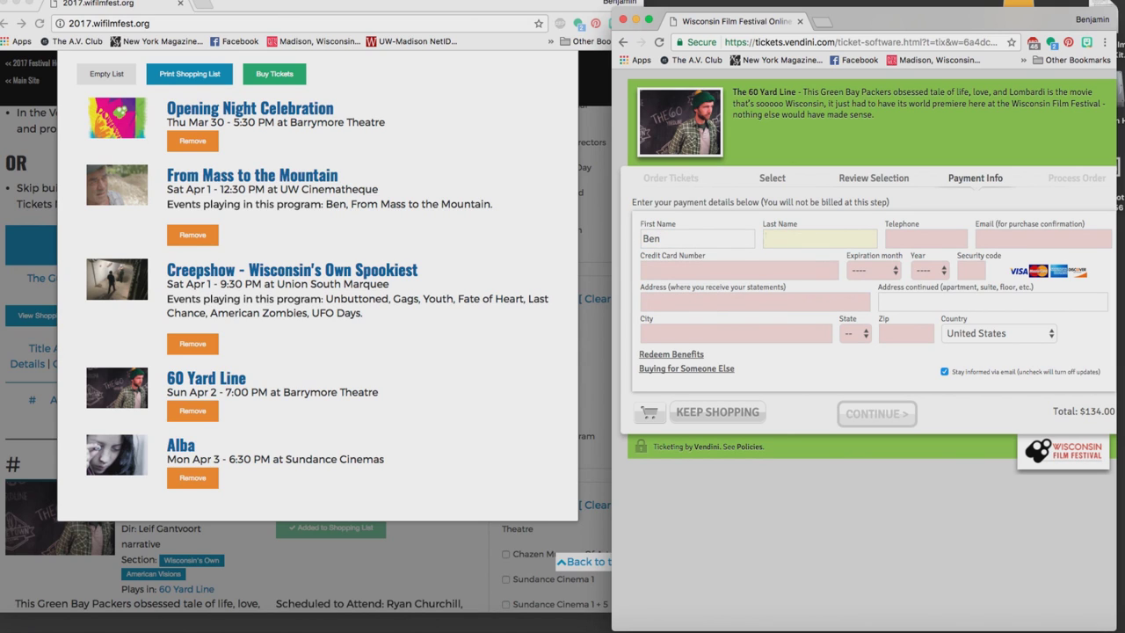
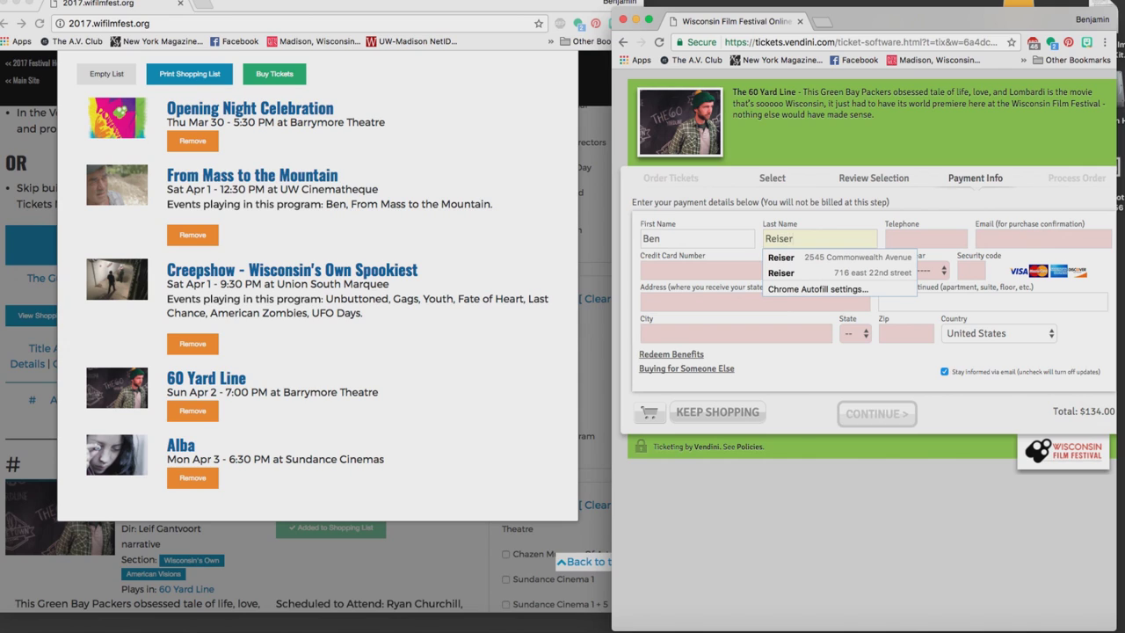
left_click(851, 219)
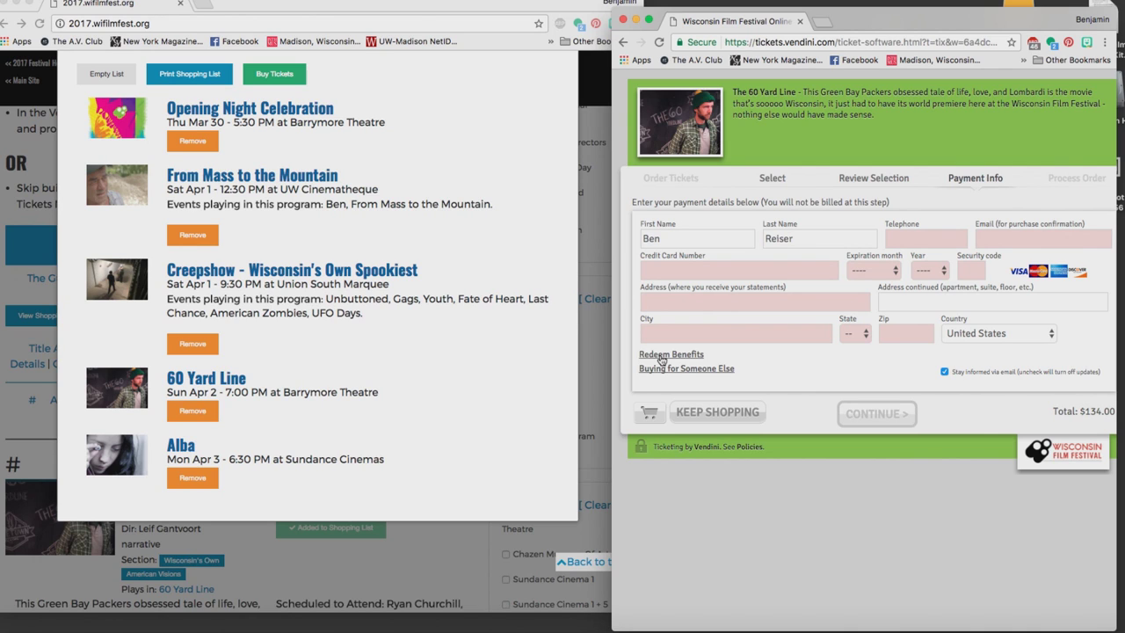
Open the Redeem Benefits membership check, select its Email field, then close the form.
left_click(661, 356)
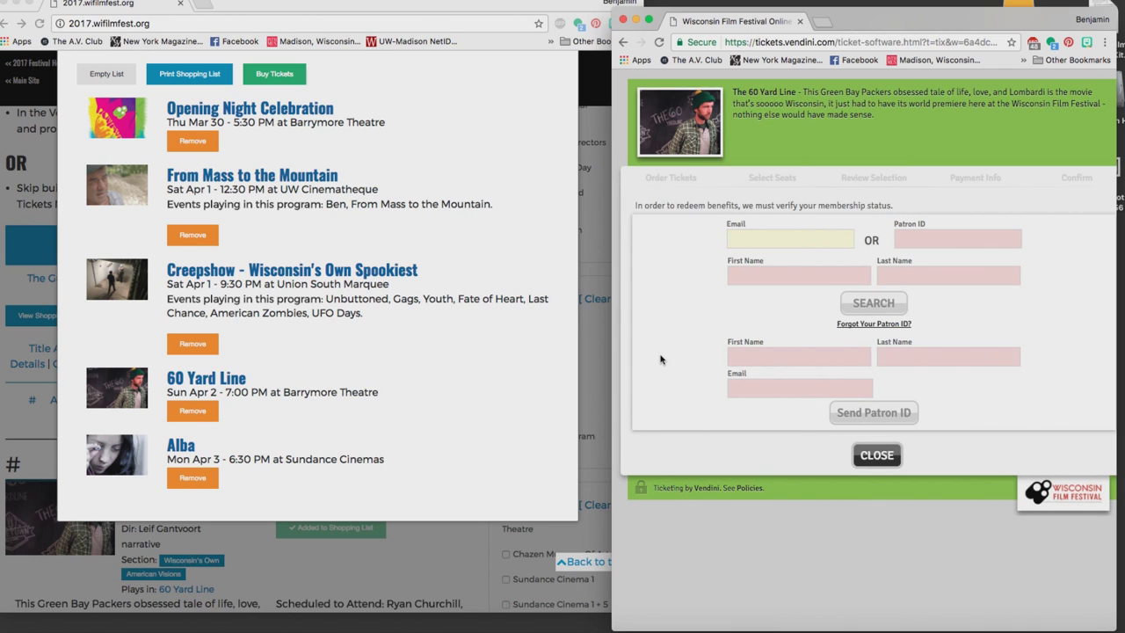
left_click(754, 238)
left_click(876, 456)
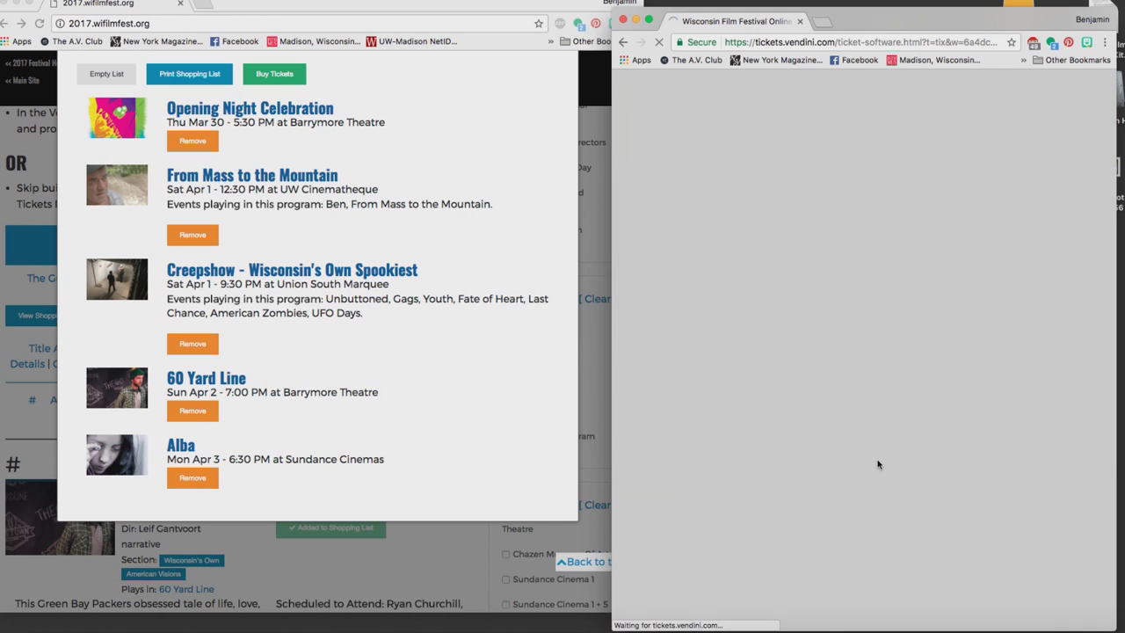